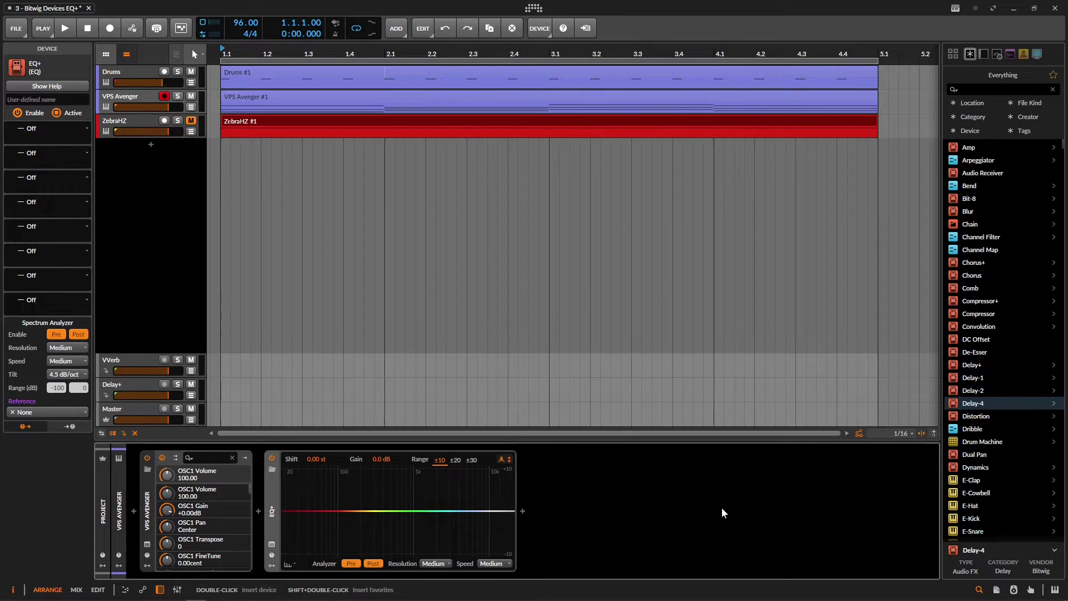
Step: Add a 0 dB Bell band at 459 Hz with Q 1.00, leaving its band type unchanged
{"action": "left_click", "coordinate": [388, 511]}
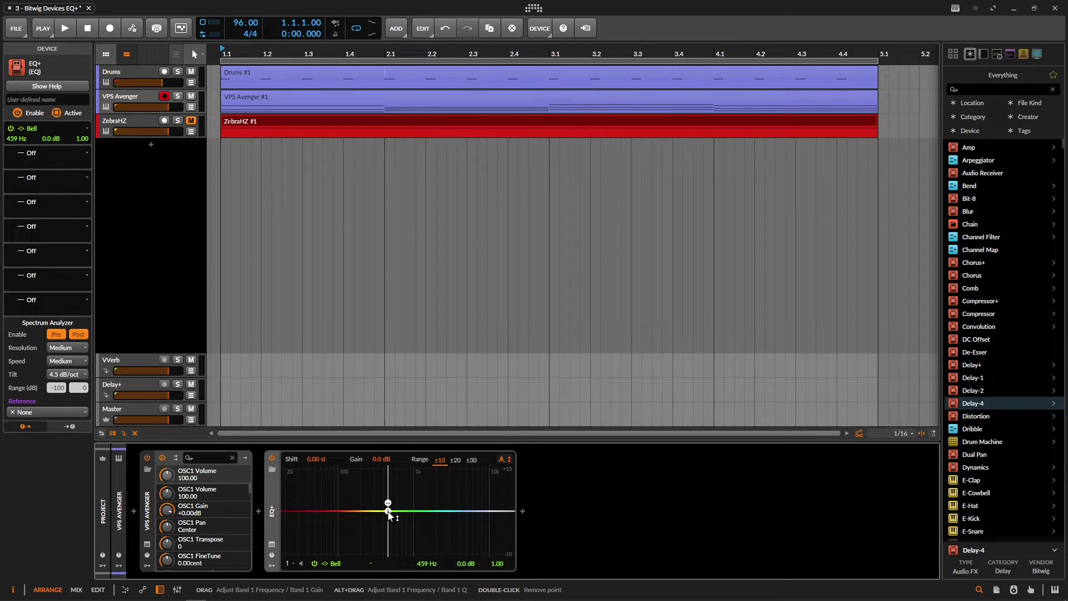
{"action": "right_click", "coordinate": [389, 511]}
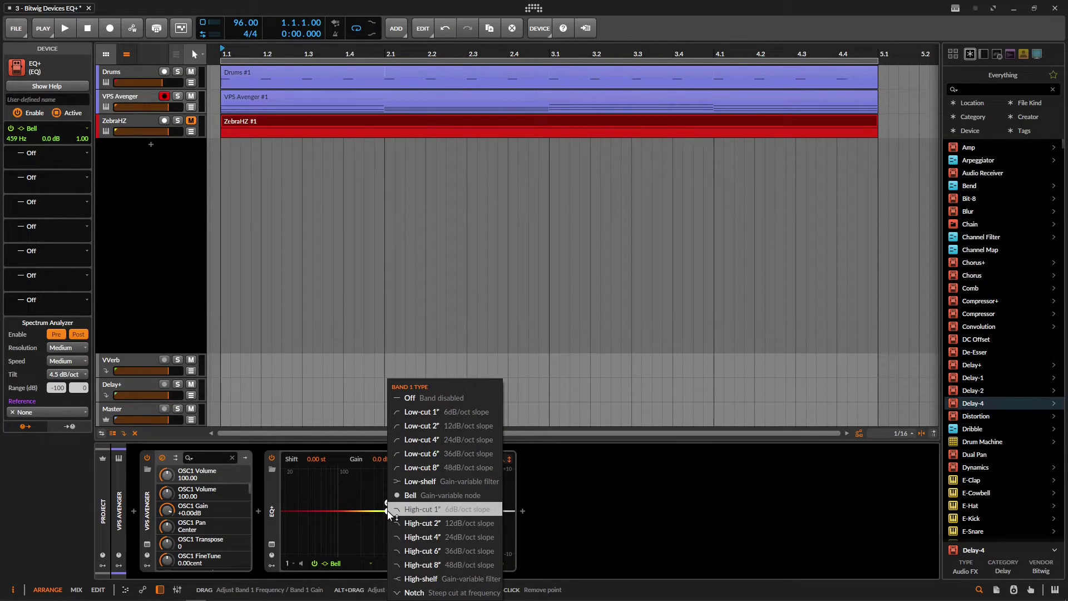
{"action": "left_click", "coordinate": [345, 525]}
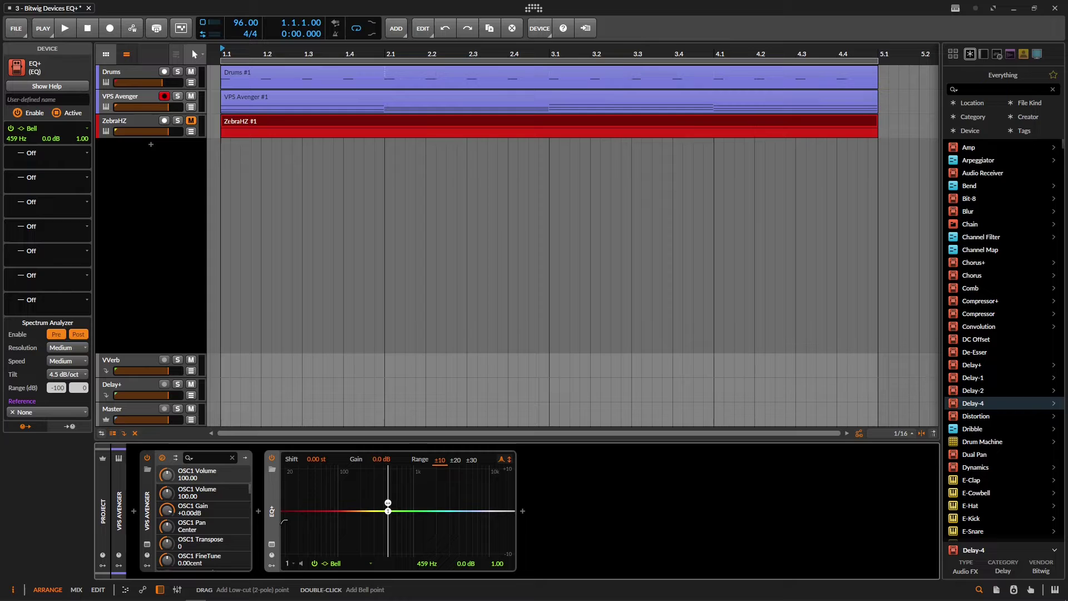
Step: Try and undo low/high cuts, then add a −5 dB low shelf at 50 Hz and −2.9 dB high shelf at 8.78 kHz
{"action": "left_click_drag", "start_coordinate": [283, 521], "coordinate": [344, 523]}
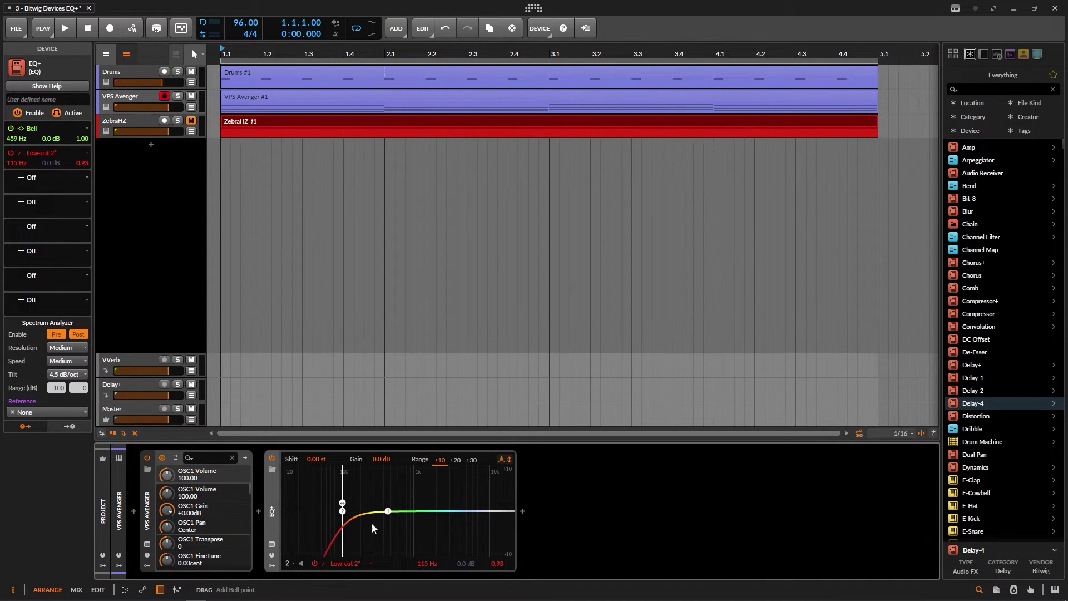
{"action": "left_click_drag", "start_coordinate": [510, 523], "coordinate": [445, 512]}
{"action": "key", "text": "ctrl+z"}
{"action": "key", "text": "ctrl+z"}
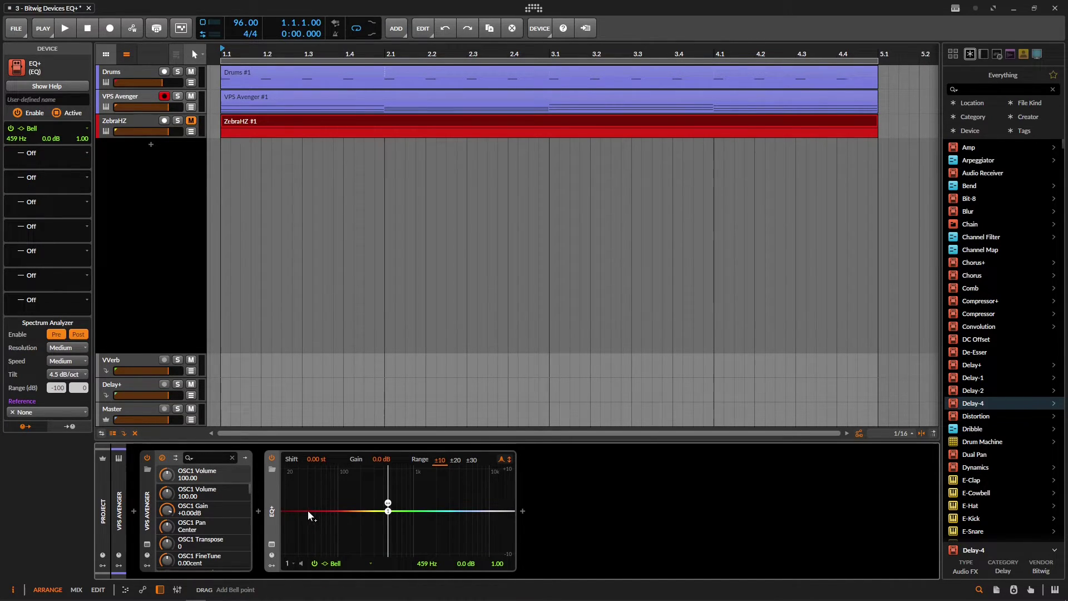
{"action": "left_click_drag", "start_coordinate": [287, 510], "coordinate": [315, 524]}
{"action": "mouse_move", "coordinate": [497, 516]}
{"action": "left_mouse_down"}
{"action": "mouse_move", "coordinate": [493, 486]}
{"action": "mouse_move", "coordinate": [477, 506]}
{"action": "mouse_move", "coordinate": [484, 514]}
{"action": "left_mouse_up"}
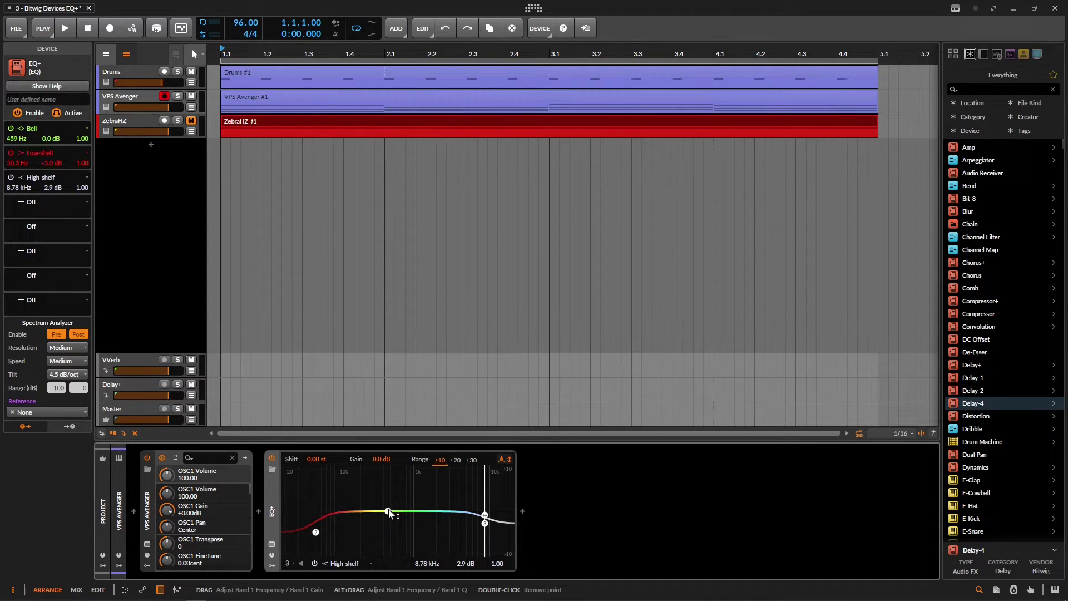
Step: Boost the Bell around 1.13 kHz and widen the display range to ±20, then ±30 dB
{"action": "left_click_drag", "start_coordinate": [389, 512], "coordinate": [417, 429]}
{"action": "left_click_drag", "start_coordinate": [462, 563], "coordinate": [462, 534]}
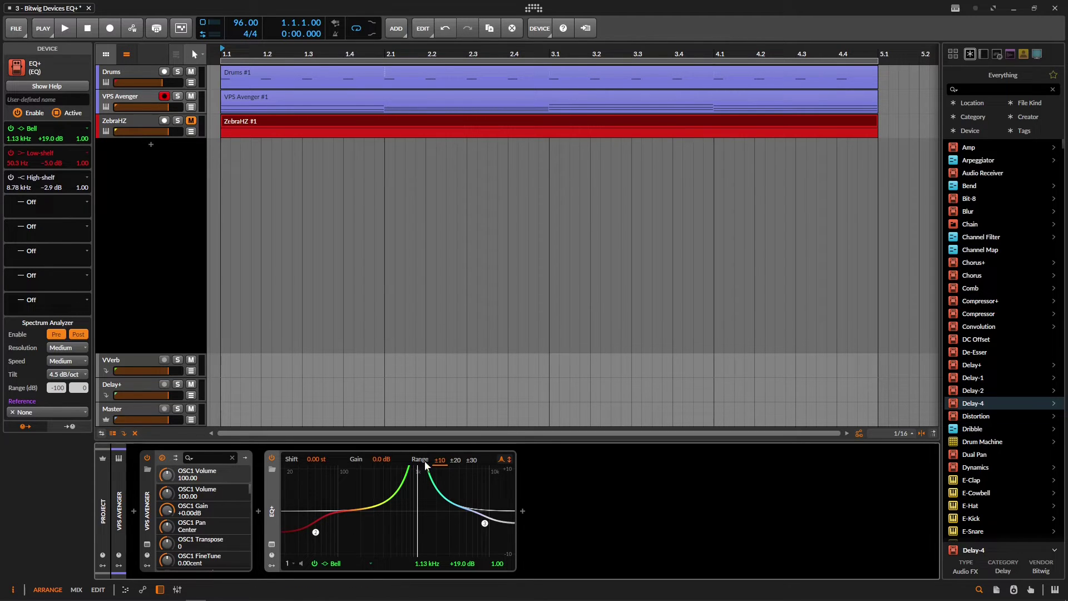
{"action": "left_click", "coordinate": [455, 459]}
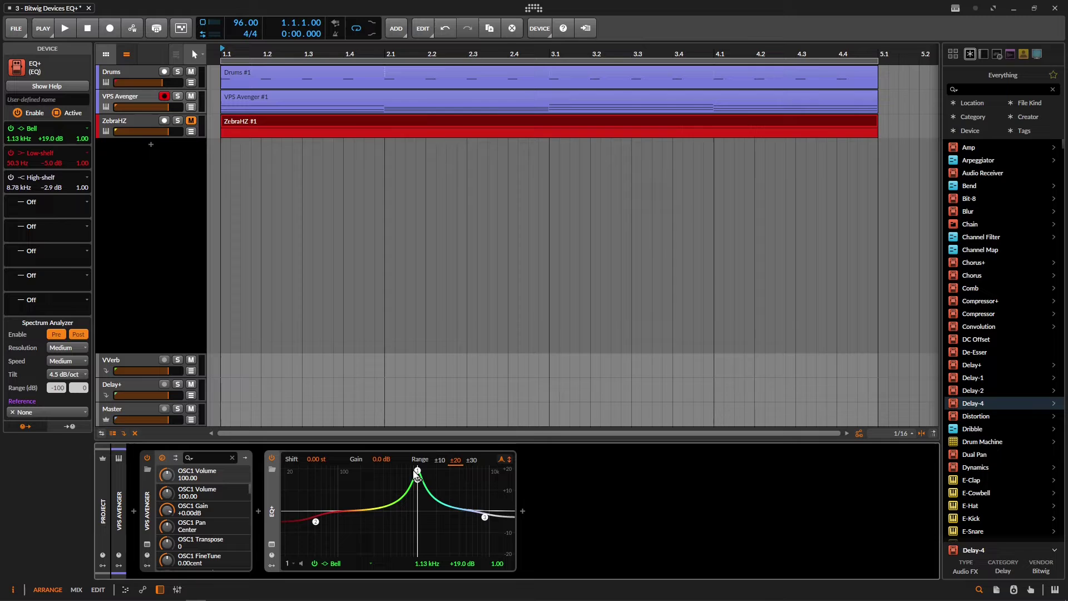
{"action": "left_click", "coordinate": [471, 459]}
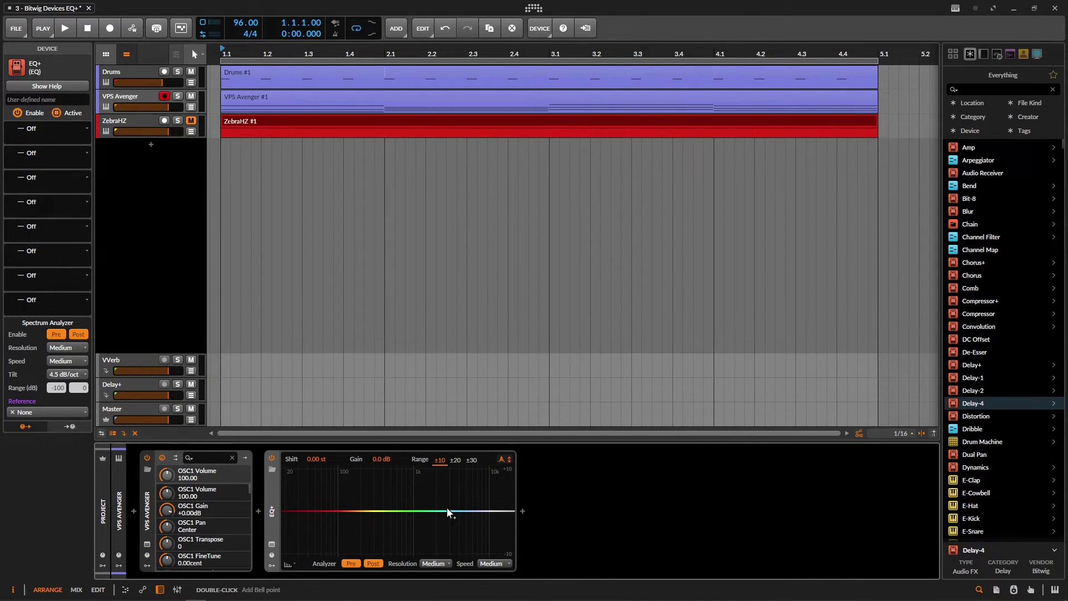
Step: Toggle Adaptive-Q on a trial Bell boost, delete it, and add a +5.3 dB Bell at 642 Hz
{"action": "left_click_drag", "start_coordinate": [444, 507], "coordinate": [452, 455]}
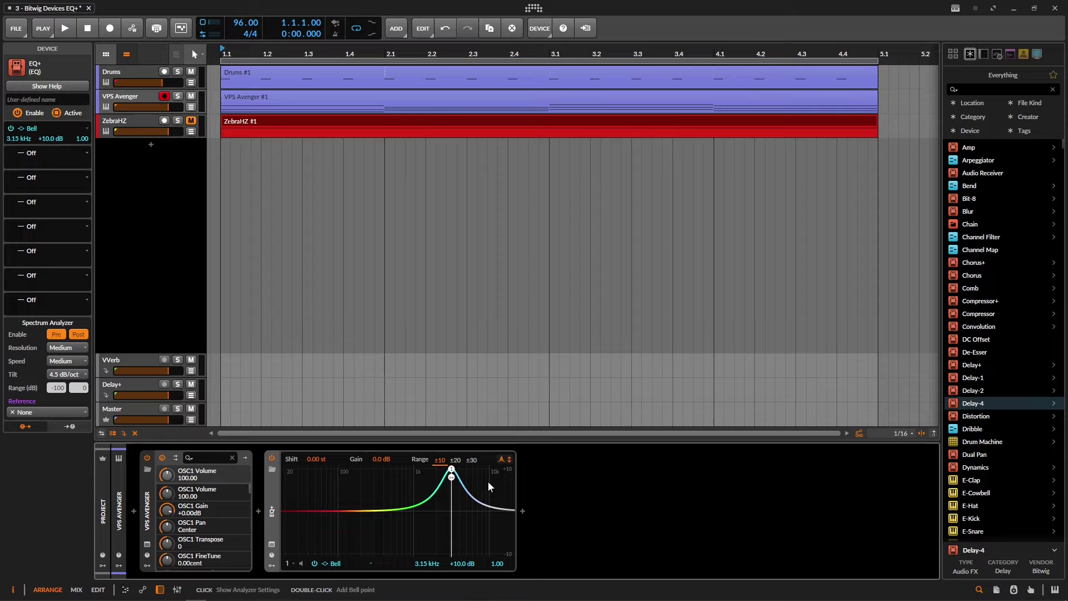
{"action": "left_click", "coordinate": [502, 460]}
{"action": "left_click", "coordinate": [503, 459]}
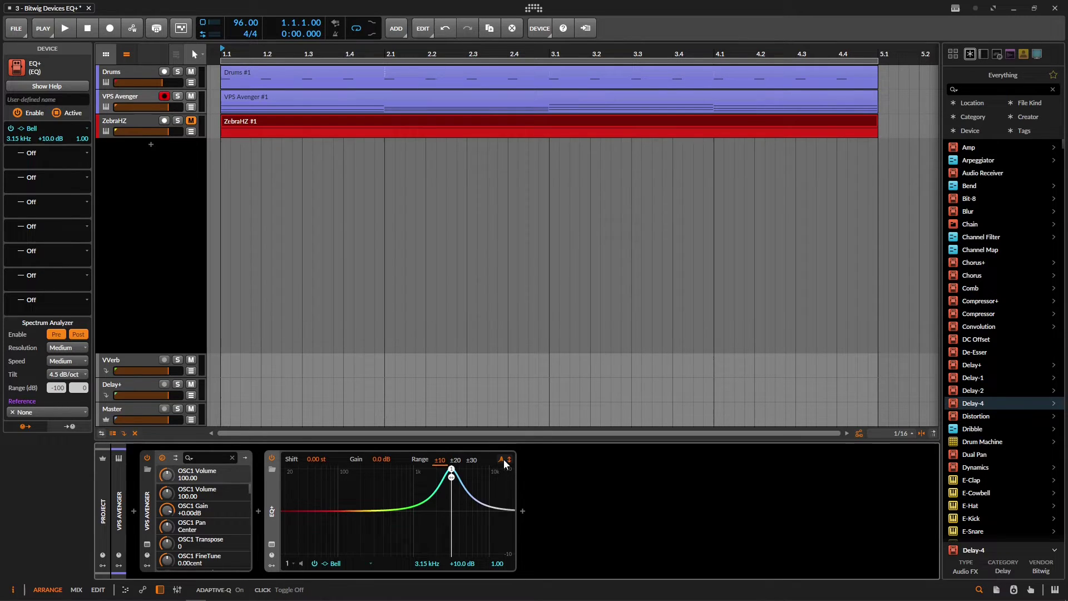
{"action": "double_click", "coordinate": [502, 459]}
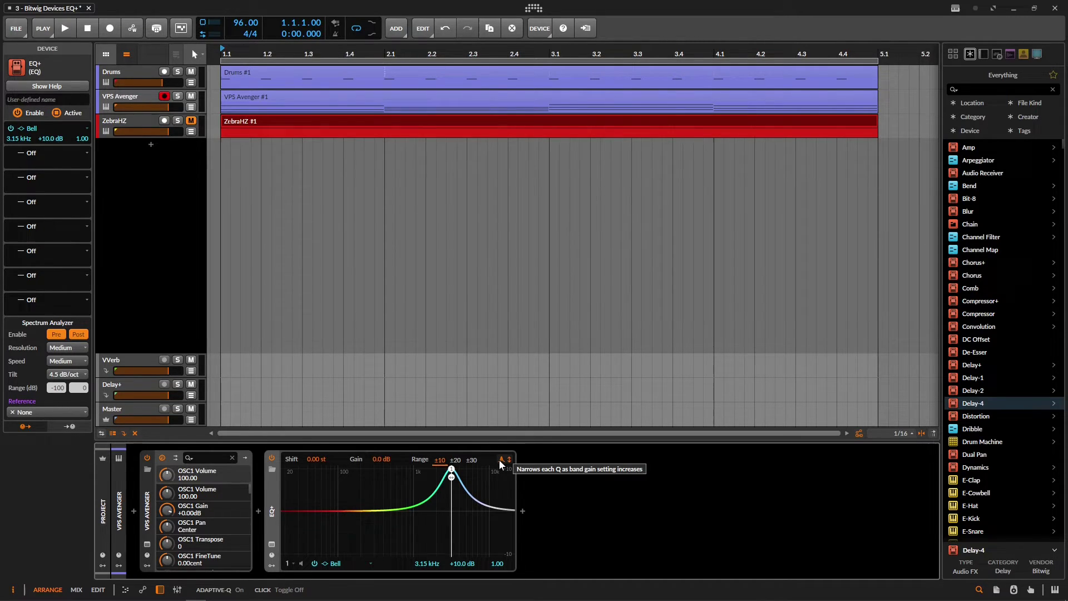
{"action": "key", "text": "Delete"}
{"action": "left_click_drag", "start_coordinate": [419, 512], "coordinate": [398, 486]}
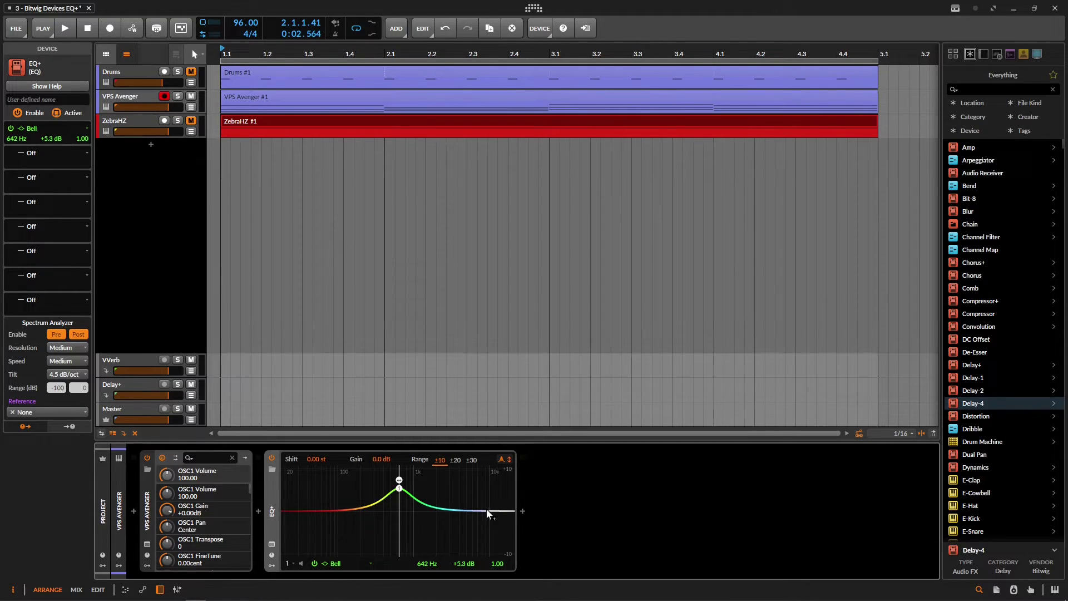
Step: Sweep the Bell boost's frequency during playback, then stop playback and delete the band
{"action": "key", "text": "space"}
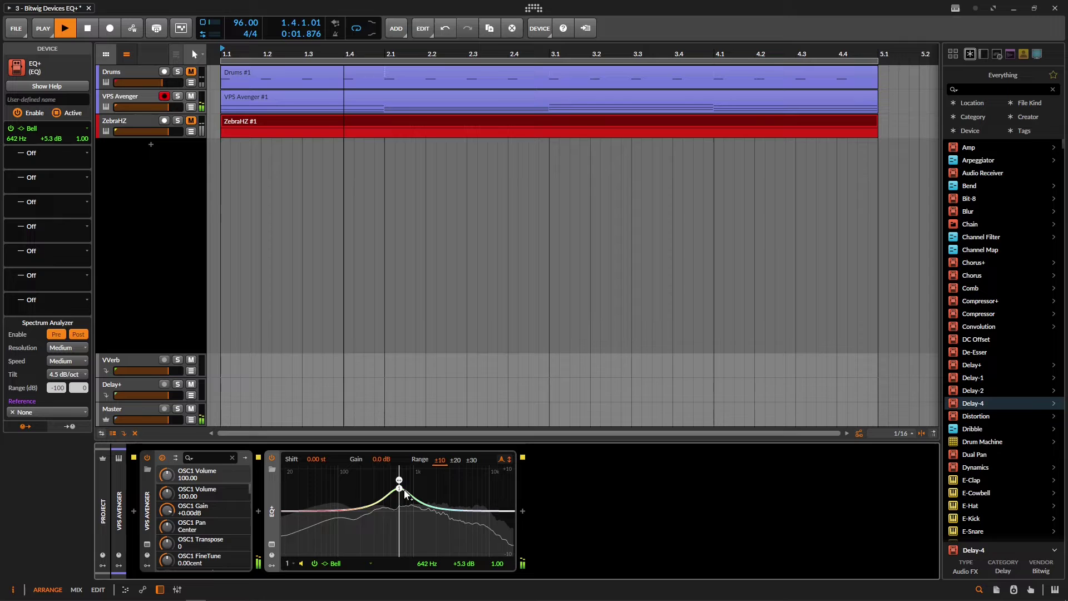
{"action": "mouse_move", "coordinate": [399, 491]}
{"action": "left_mouse_down"}
{"action": "mouse_move", "coordinate": [465, 493]}
{"action": "mouse_move", "coordinate": [410, 494]}
{"action": "left_mouse_up"}
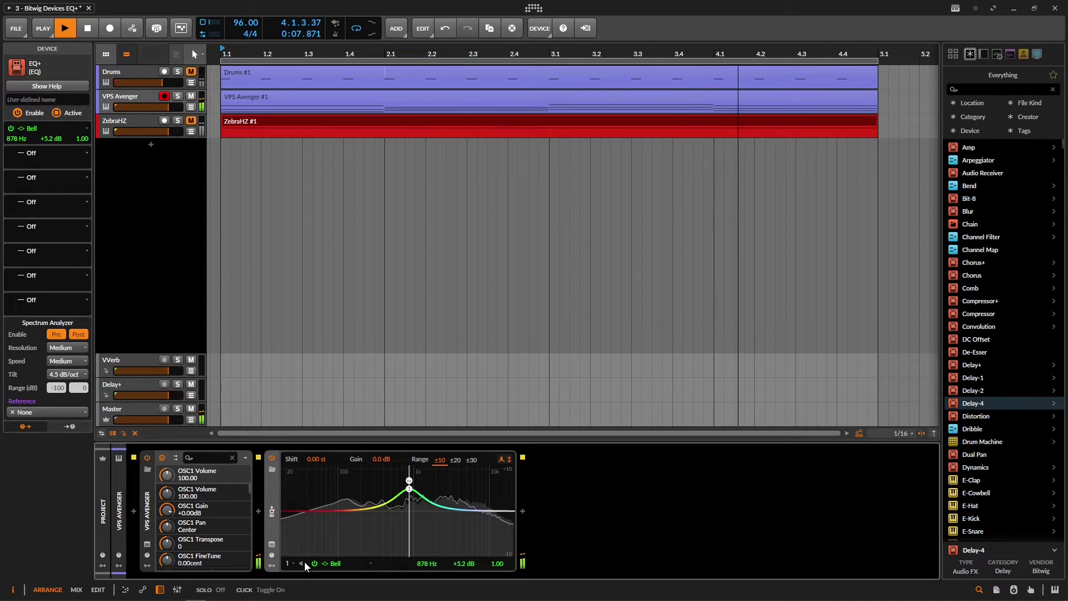
{"action": "key", "text": "space"}
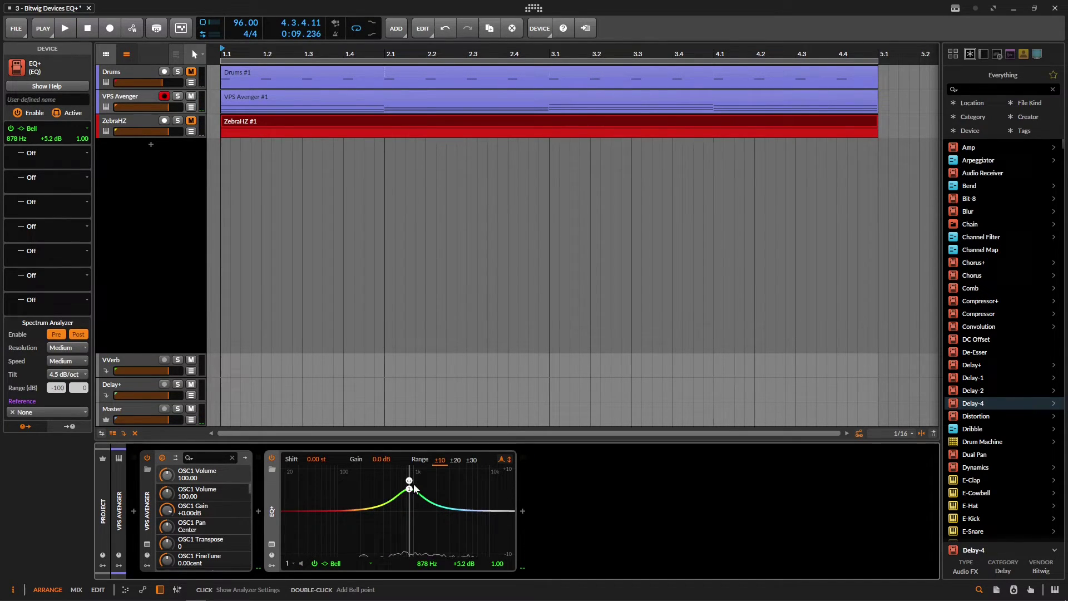
{"action": "key", "text": "space"}
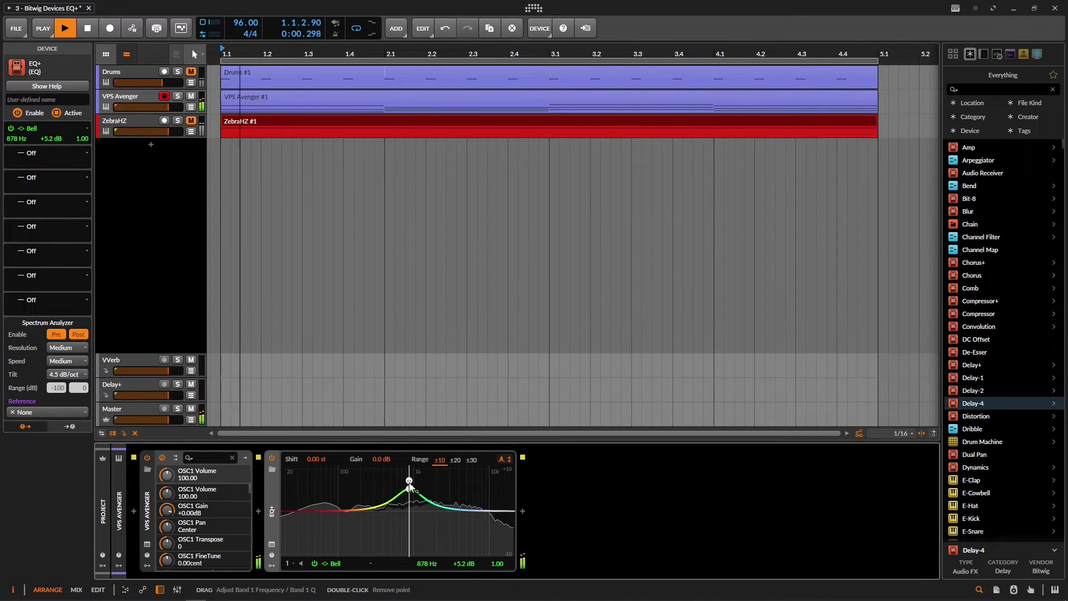
{"action": "mouse_move", "coordinate": [410, 482]}
{"action": "left_mouse_down"}
{"action": "mouse_move", "coordinate": [460, 482]}
{"action": "mouse_move", "coordinate": [396, 482]}
{"action": "left_mouse_up"}
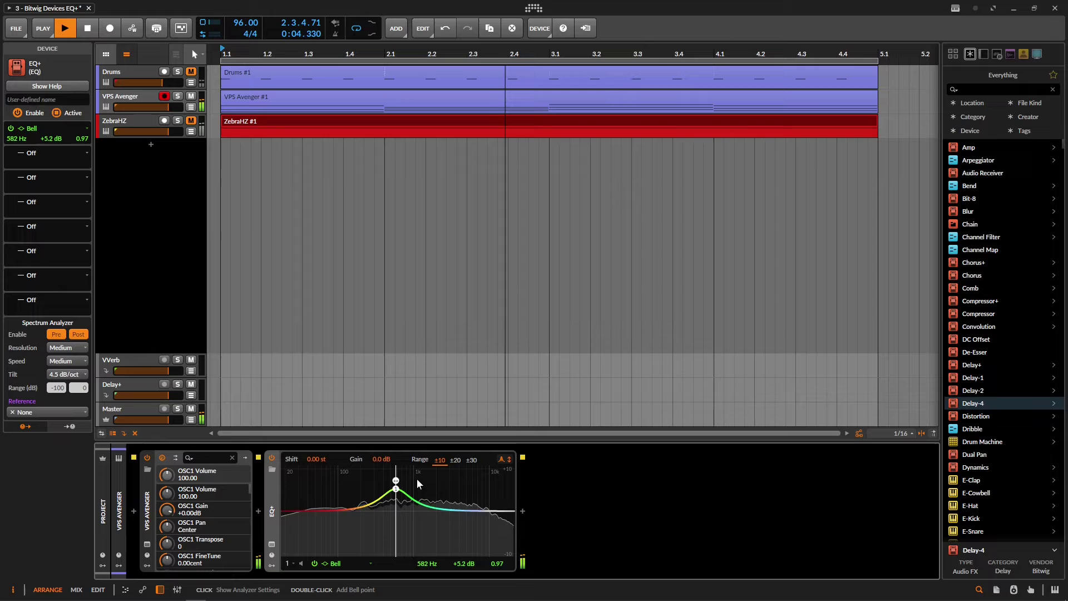
{"action": "key", "text": "space"}
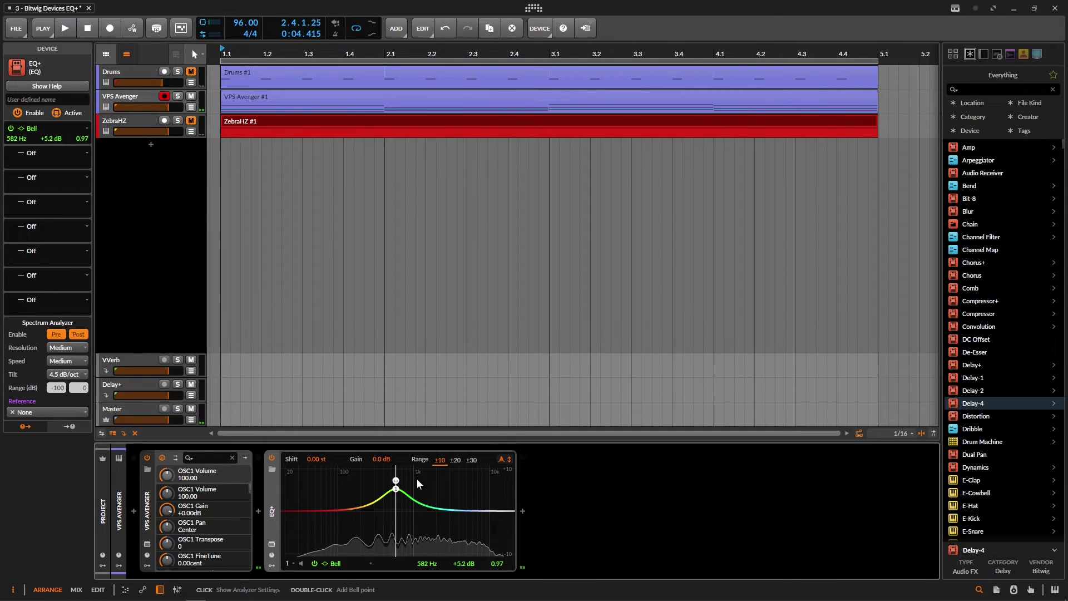
{"action": "key", "text": "Delete"}
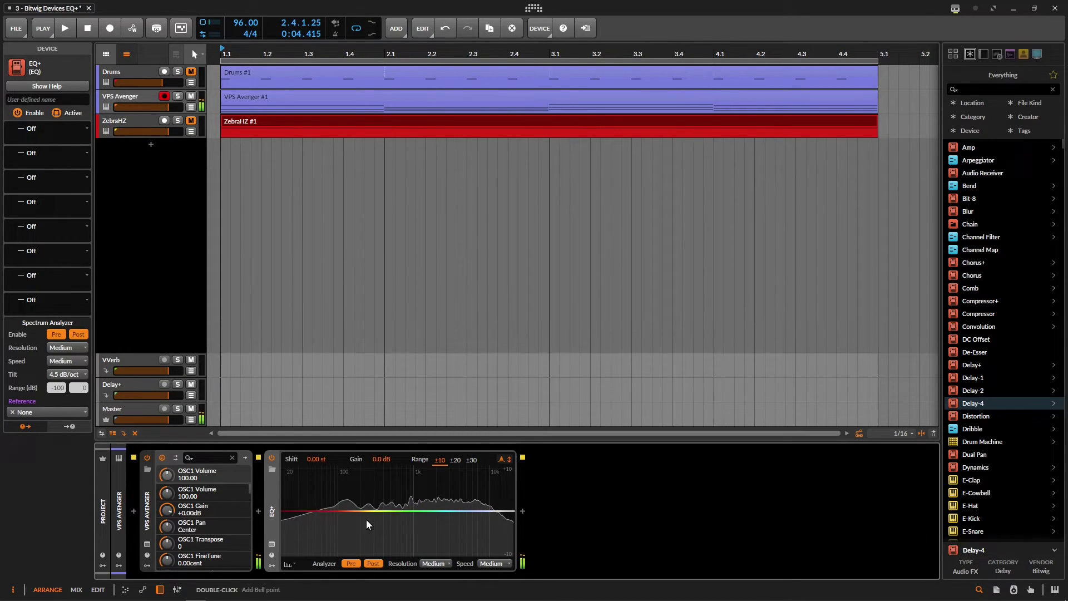
Step: Add a −9.3 dB Bell cut at 433 Hz and show the analyzer settings
{"action": "left_click_drag", "start_coordinate": [382, 510], "coordinate": [386, 549]}
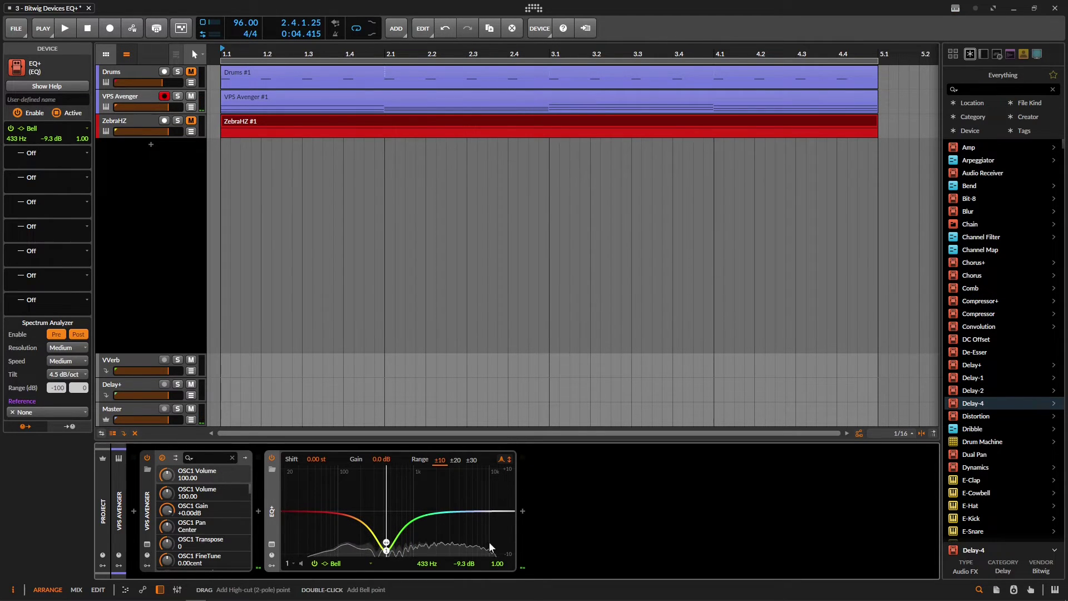
{"action": "left_click", "coordinate": [288, 563]}
{"action": "left_click", "coordinate": [314, 458]}
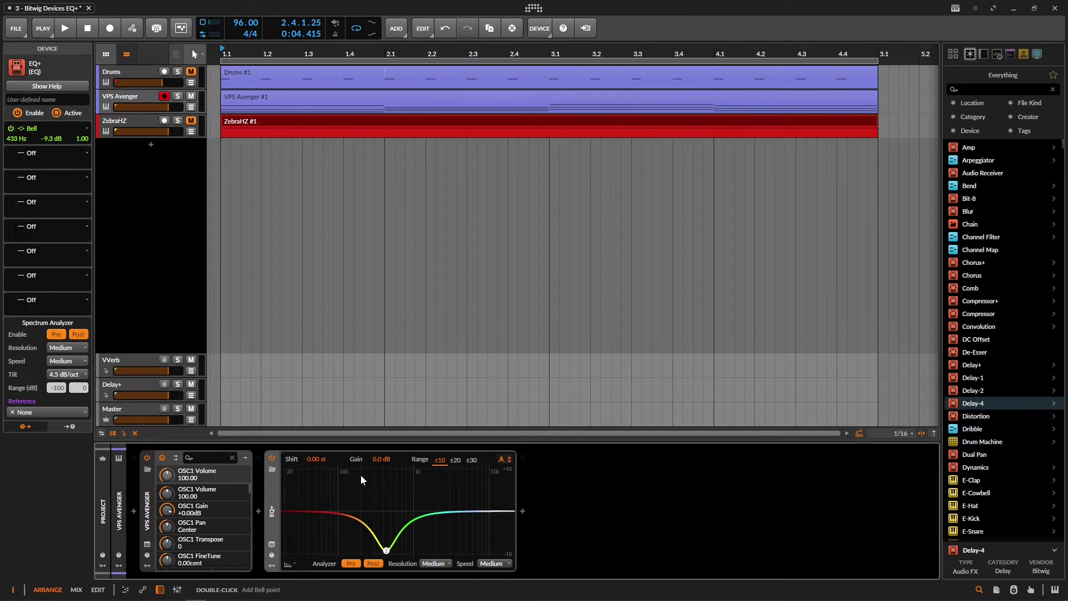
Step: Toggle the Pre and Post spectrum displays, ending with Post on and Pre off
{"action": "left_click", "coordinate": [352, 564]}
{"action": "left_click", "coordinate": [351, 562]}
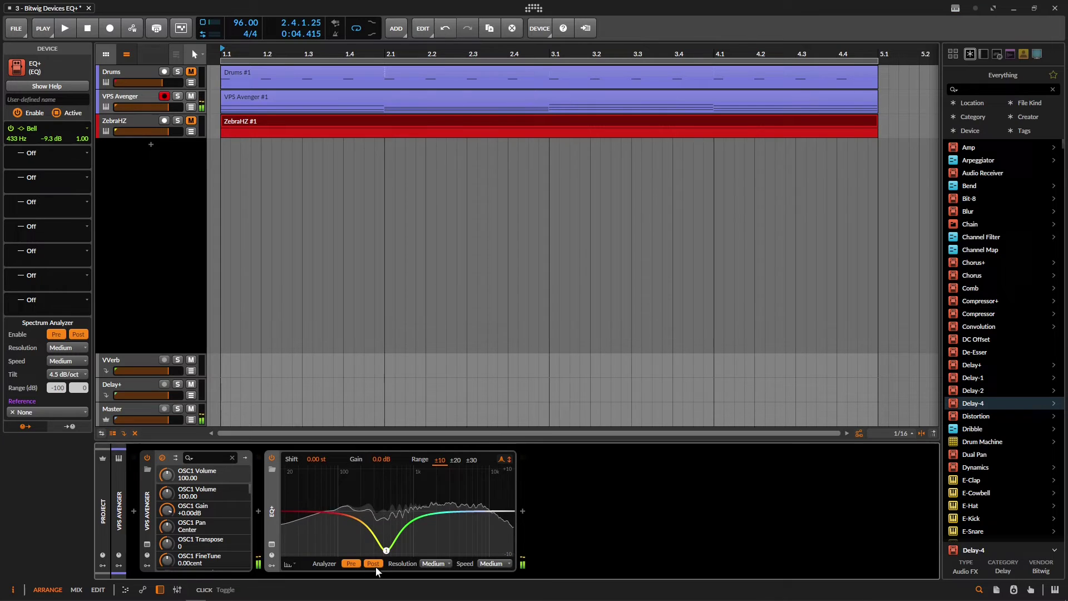
{"action": "left_click", "coordinate": [375, 564]}
{"action": "left_click", "coordinate": [375, 564]}
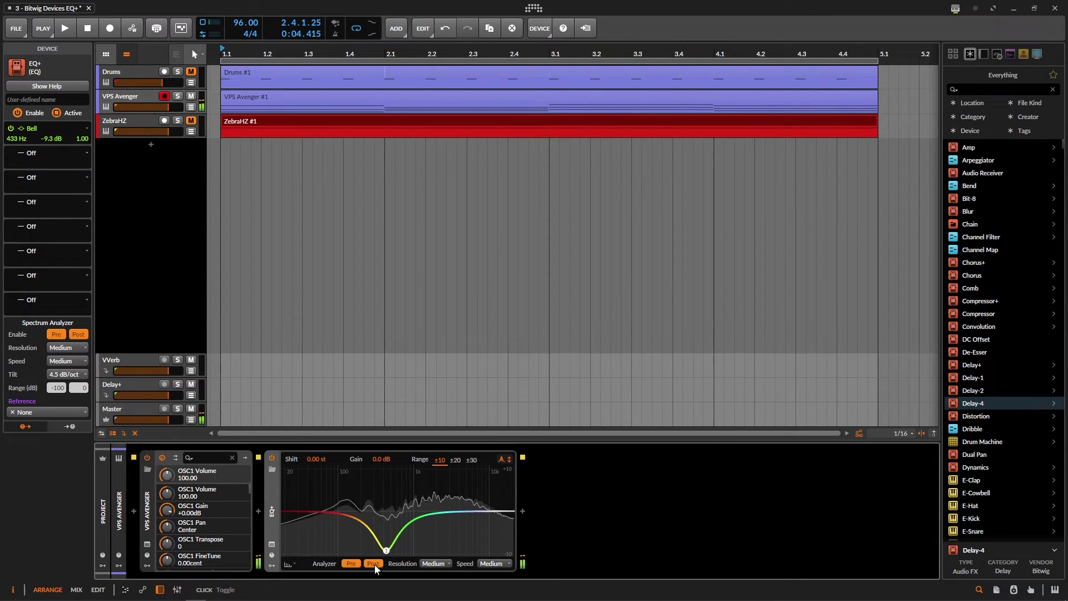
{"action": "left_click", "coordinate": [369, 564]}
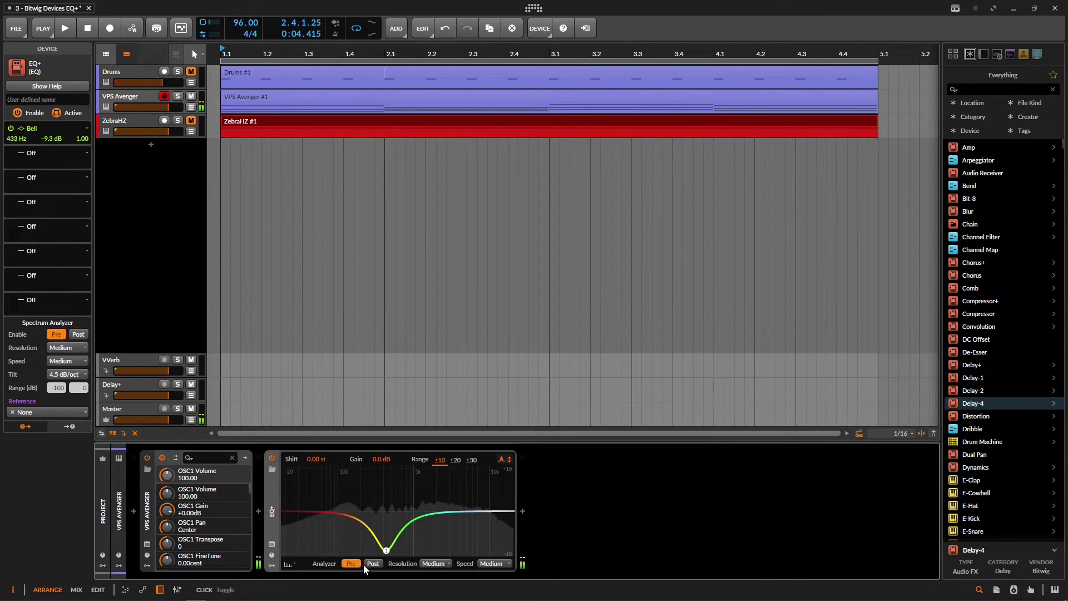
{"action": "left_click", "coordinate": [358, 564]}
{"action": "left_click", "coordinate": [374, 563]}
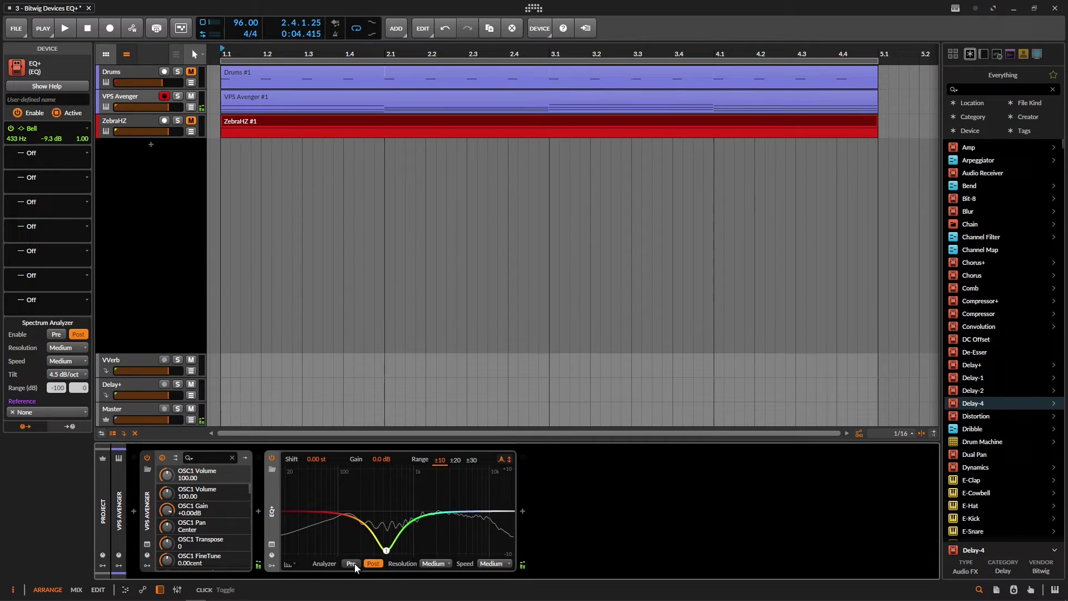
Step: Turn the pre-EQ spectrum back on and set the analyzer resolution to Huge
{"action": "left_click", "coordinate": [353, 562]}
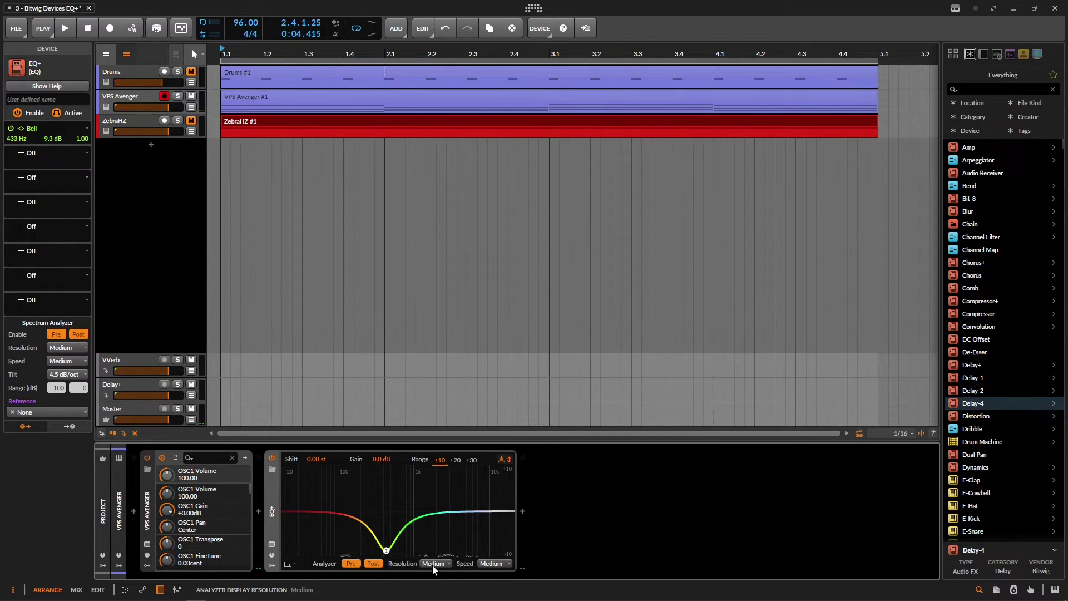
{"action": "left_click", "coordinate": [433, 564]}
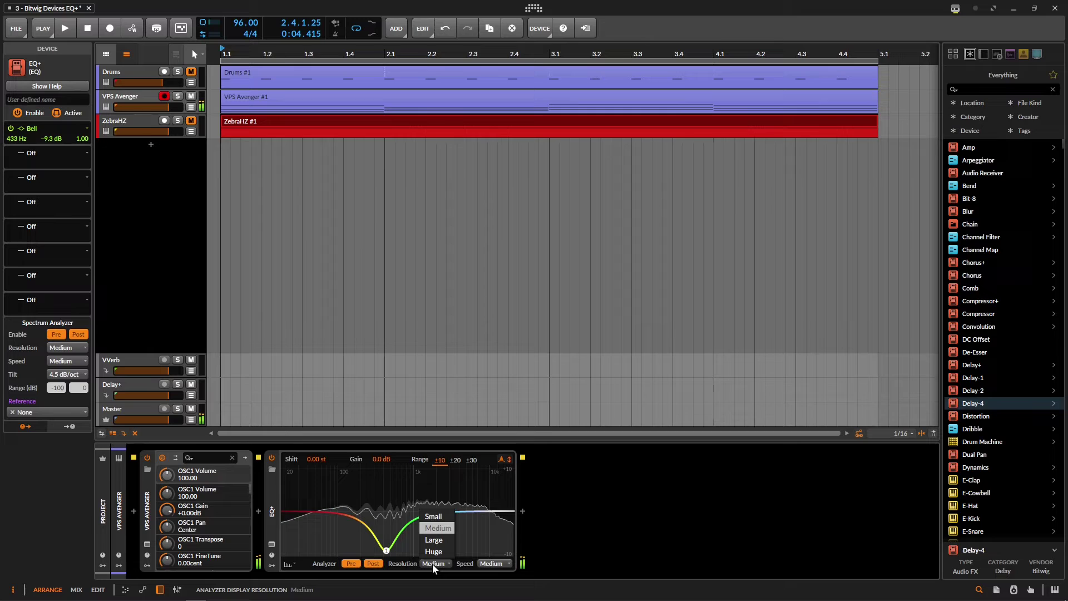
{"action": "left_click", "coordinate": [439, 491]}
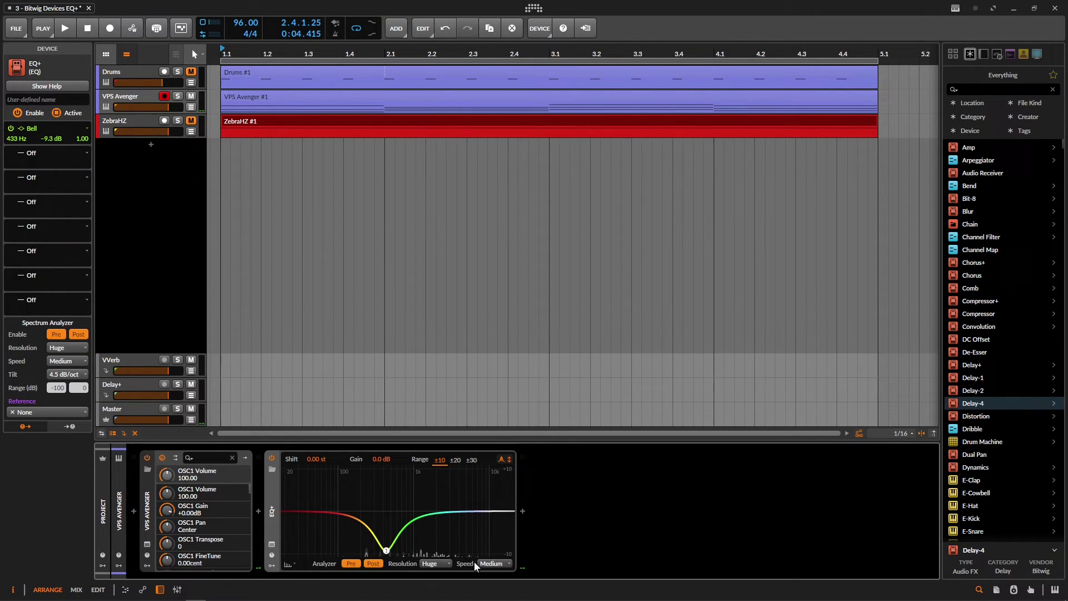
Step: Step the analyzer speed through Very Fast, Fast, Medium, Slow and Freeze, ending at Medium
{"action": "left_click", "coordinate": [489, 563]}
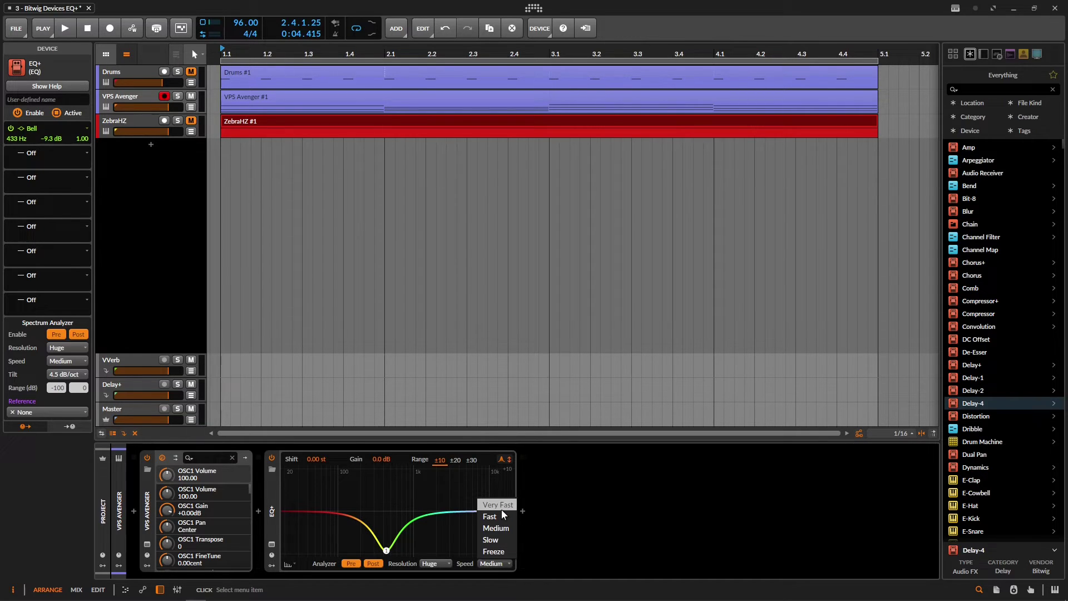
{"action": "left_click", "coordinate": [501, 506]}
{"action": "left_click", "coordinate": [493, 562]}
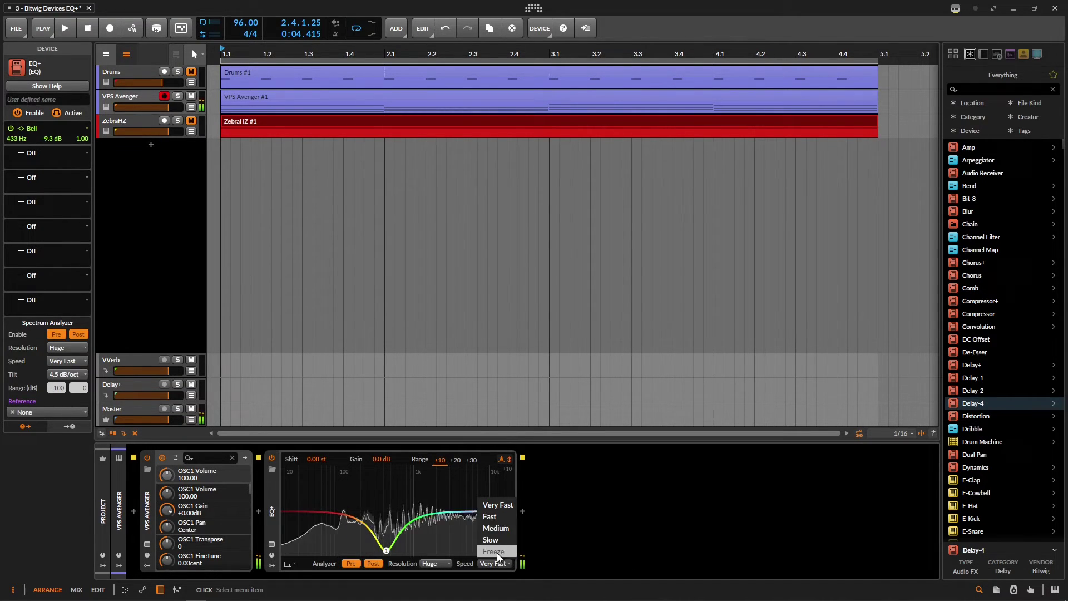
{"action": "left_click", "coordinate": [502, 518]}
{"action": "left_click", "coordinate": [495, 562]}
{"action": "left_click", "coordinate": [499, 529]}
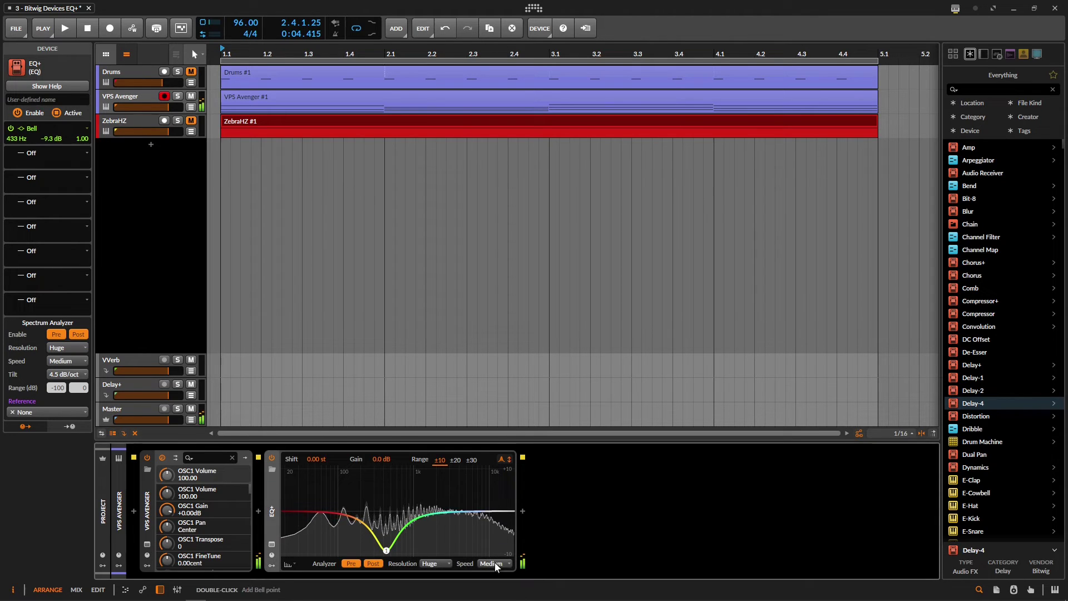
{"action": "left_click", "coordinate": [495, 561]}
{"action": "left_click", "coordinate": [500, 542]}
{"action": "left_click", "coordinate": [495, 562]}
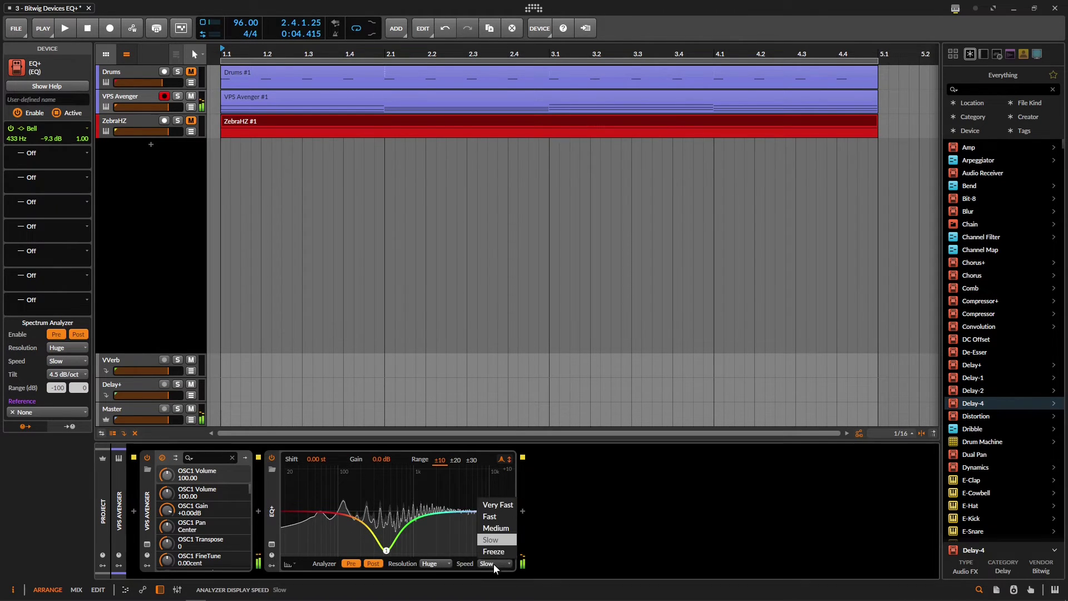
{"action": "left_click", "coordinate": [496, 554]}
{"action": "left_click", "coordinate": [484, 562]}
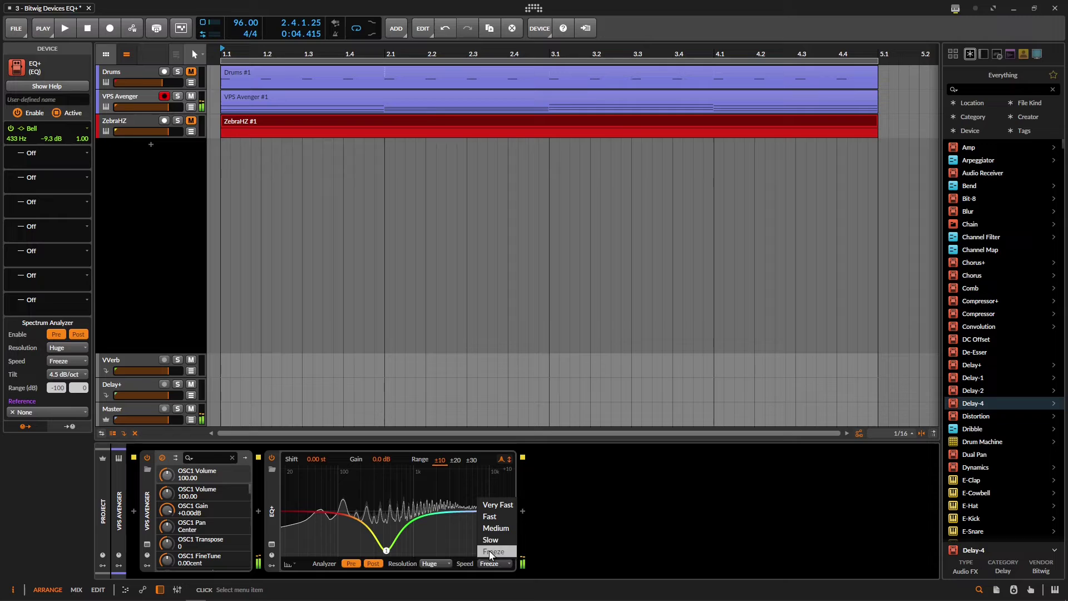
{"action": "left_click", "coordinate": [492, 529]}
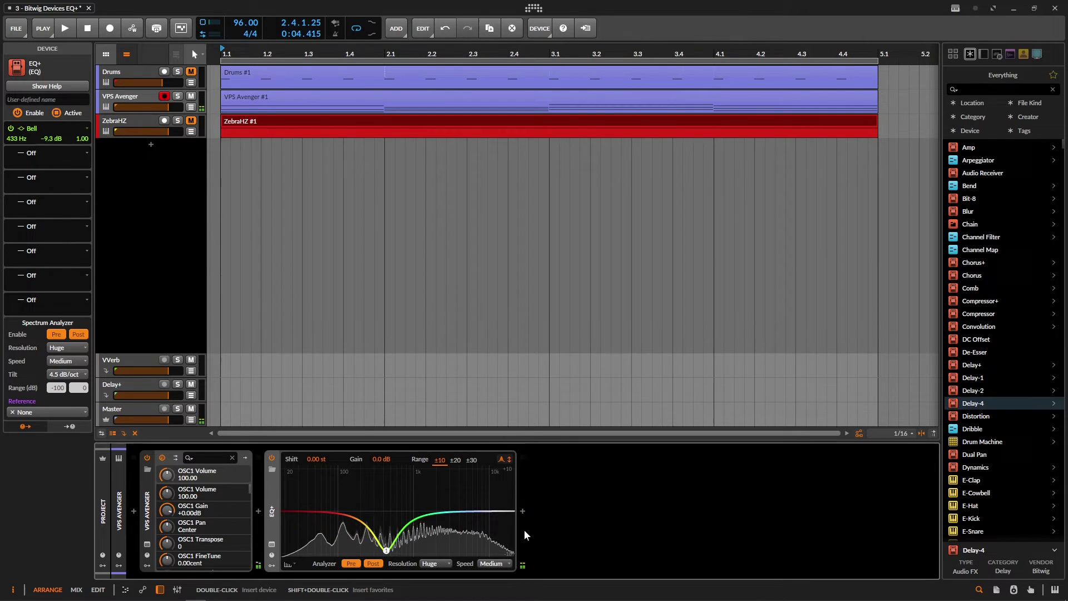
Step: Stop the transport so only the −9.3 dB Bell cut at 433 Hz is displayed
{"action": "key", "text": "ctrl+z"}
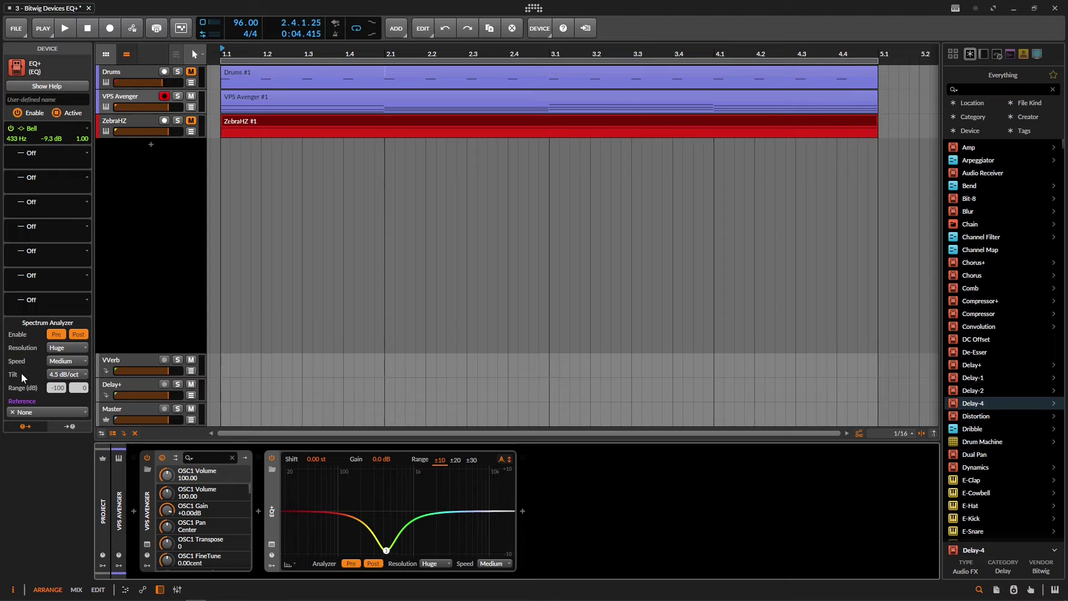
Step: Move down to the ZebraHZ track and close its synth window
{"action": "key", "text": "Down"}
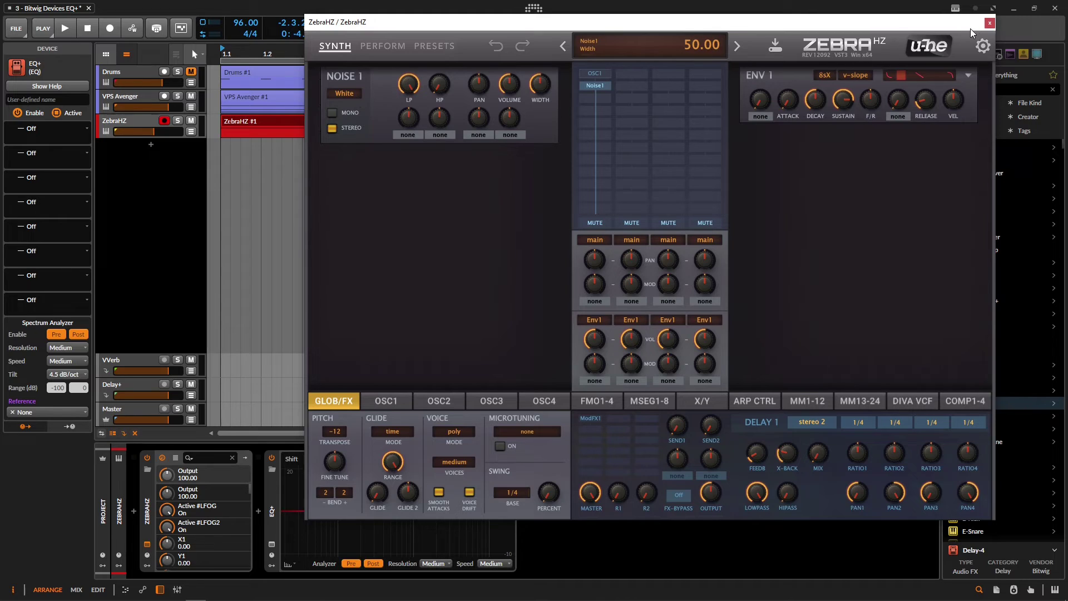
{"action": "left_click", "coordinate": [989, 23]}
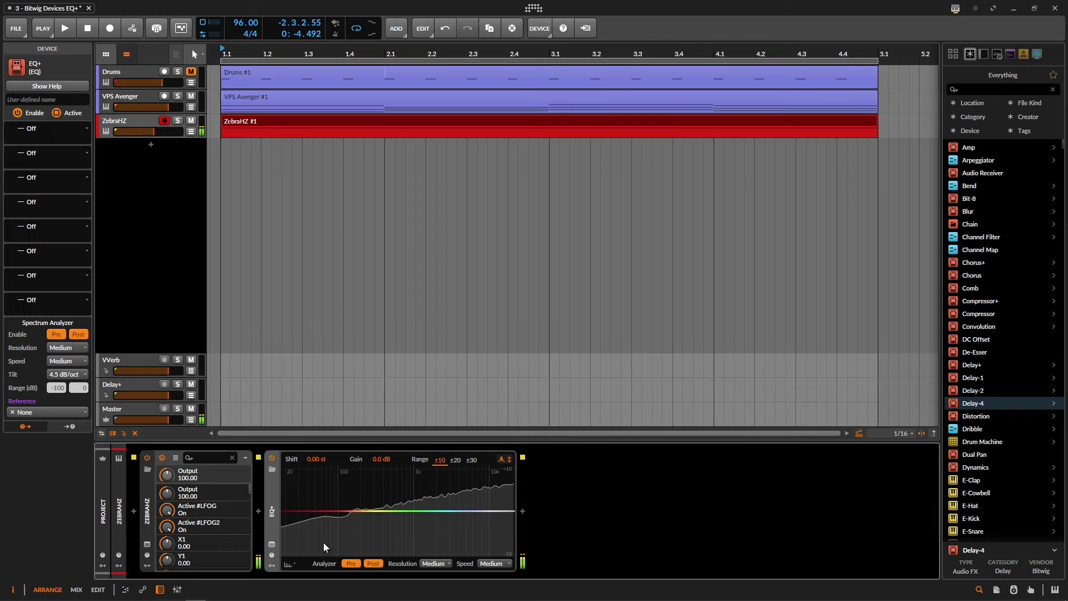
Step: Enlarge the EQ+ display and set the analyzer tilt to 0 dB/oct for the ZebraHZ noise
{"action": "left_click", "coordinate": [272, 543]}
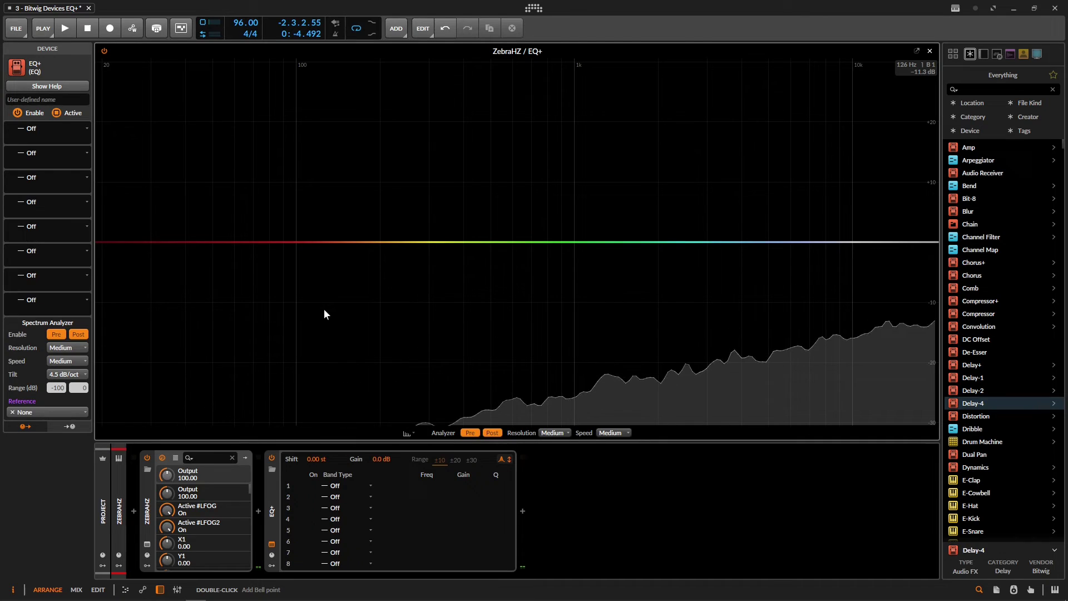
{"action": "left_click", "coordinate": [65, 376]}
{"action": "left_click", "coordinate": [65, 388]}
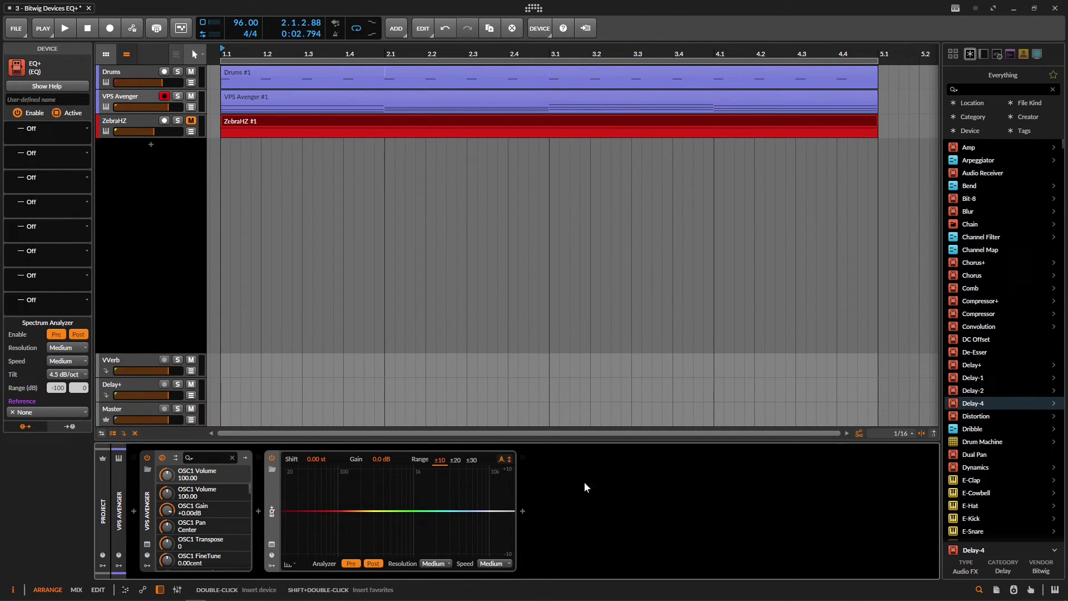
Step: Play a short stretch of the arrangement from a chosen start point
{"action": "left_click", "coordinate": [332, 417]}
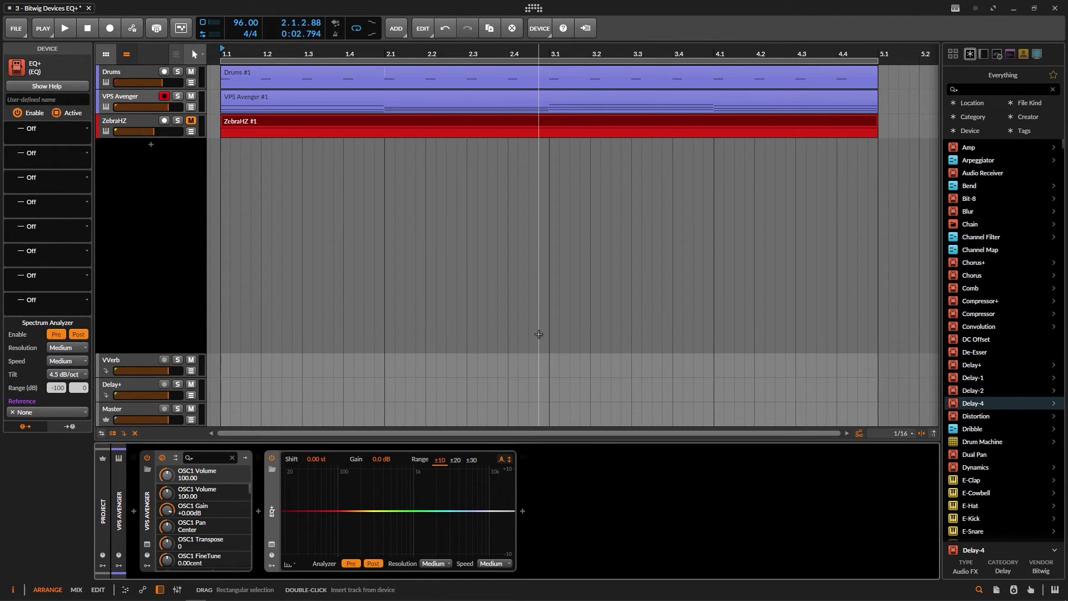
{"action": "key", "text": "space"}
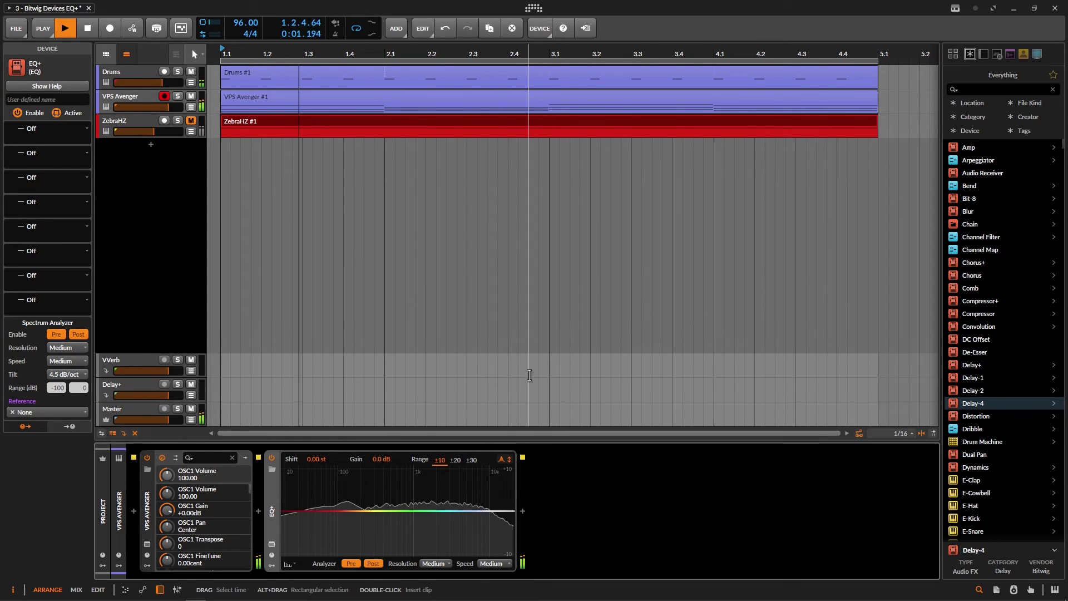
{"action": "key", "text": "space"}
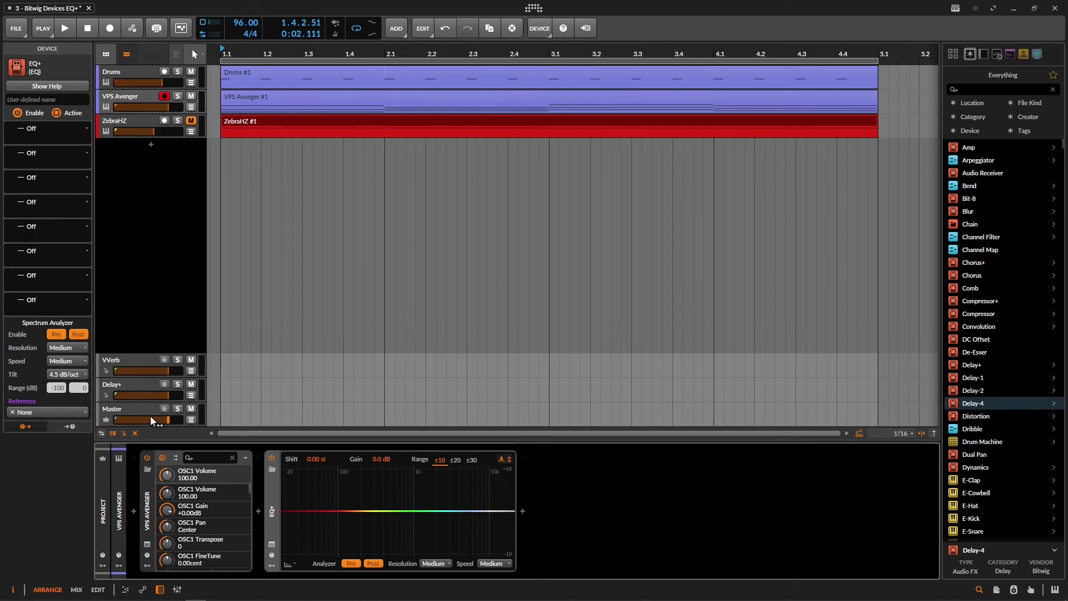
Step: Choose Drums (PRE) as the EQ+ analyzer reference spectrum and resume playback
{"action": "left_click", "coordinate": [28, 412]}
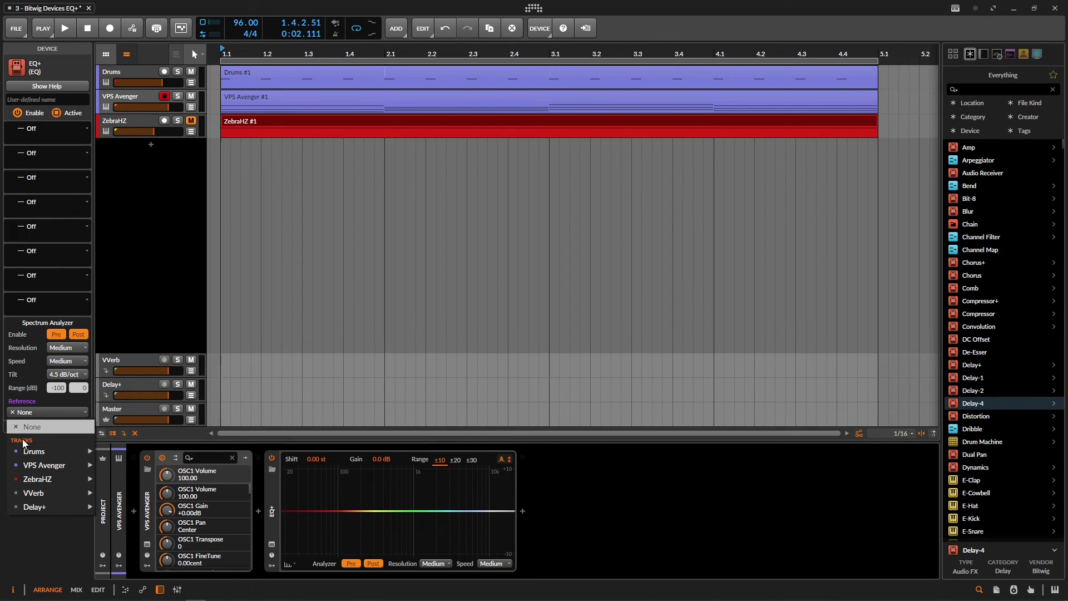
{"action": "mouse_move", "coordinate": [25, 453]}
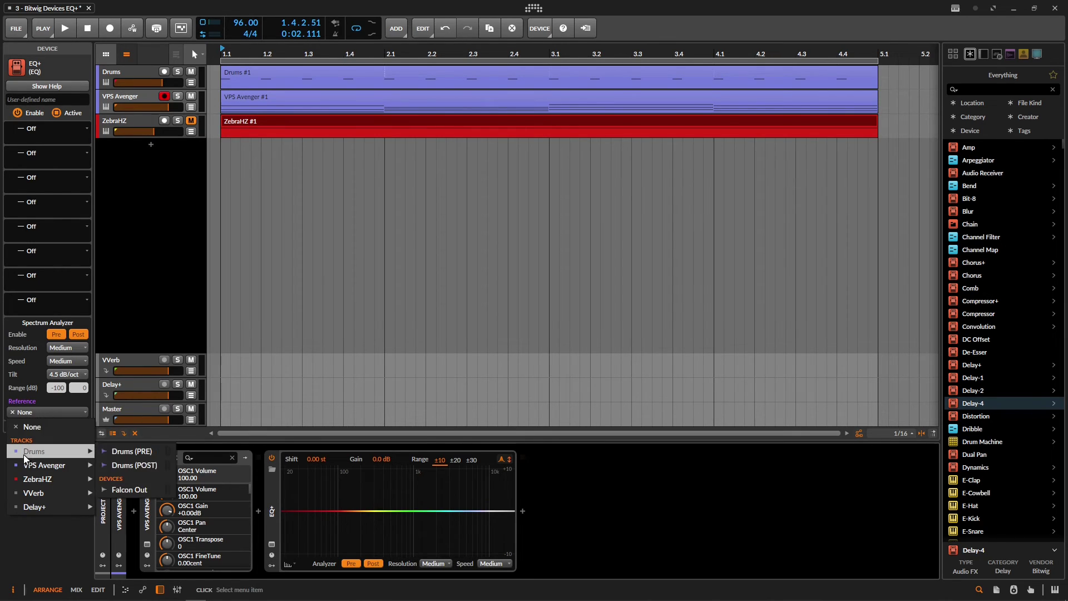
{"action": "left_click", "coordinate": [151, 451]}
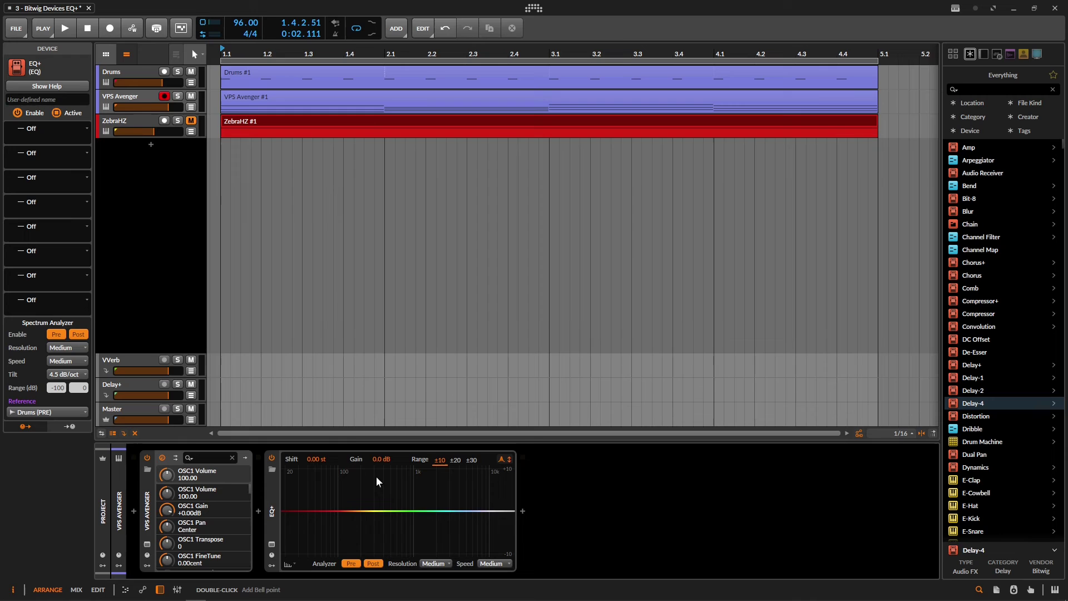
{"action": "key", "text": "space"}
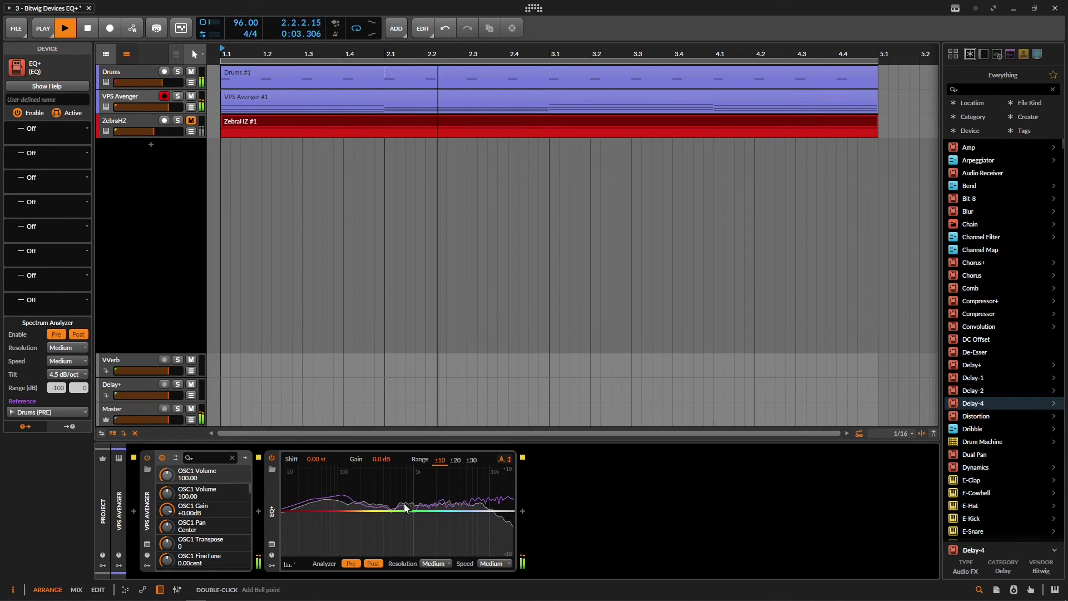
Step: Add a Bell band near 117 Hz and pull it into a -7.4 dB cut at 121 Hz, Q 1.00
{"action": "key", "text": "space"}
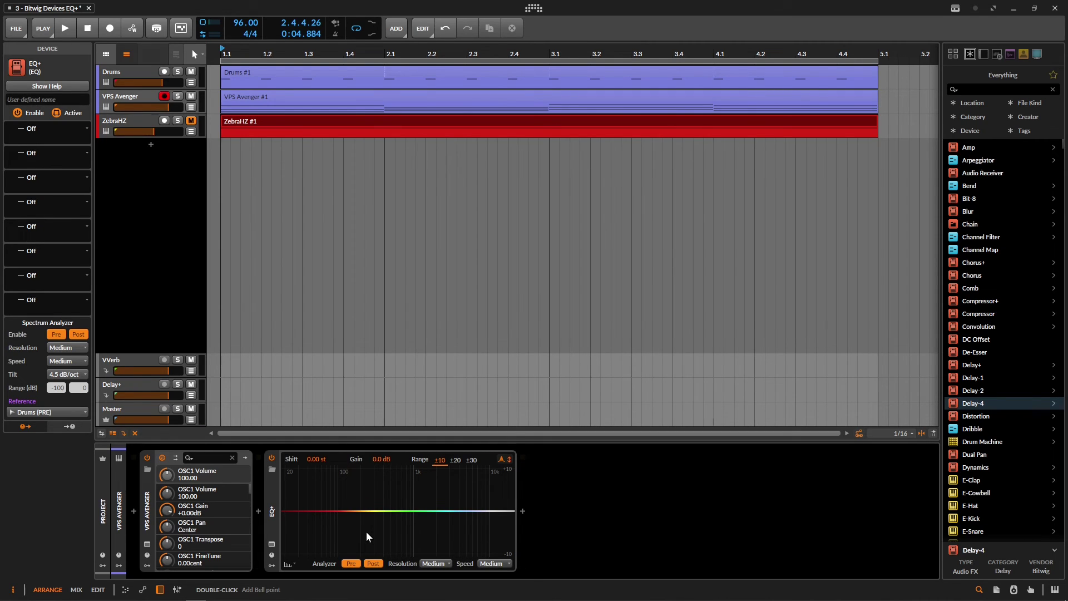
{"action": "key", "text": "space"}
{"action": "double_click", "coordinate": [344, 526]}
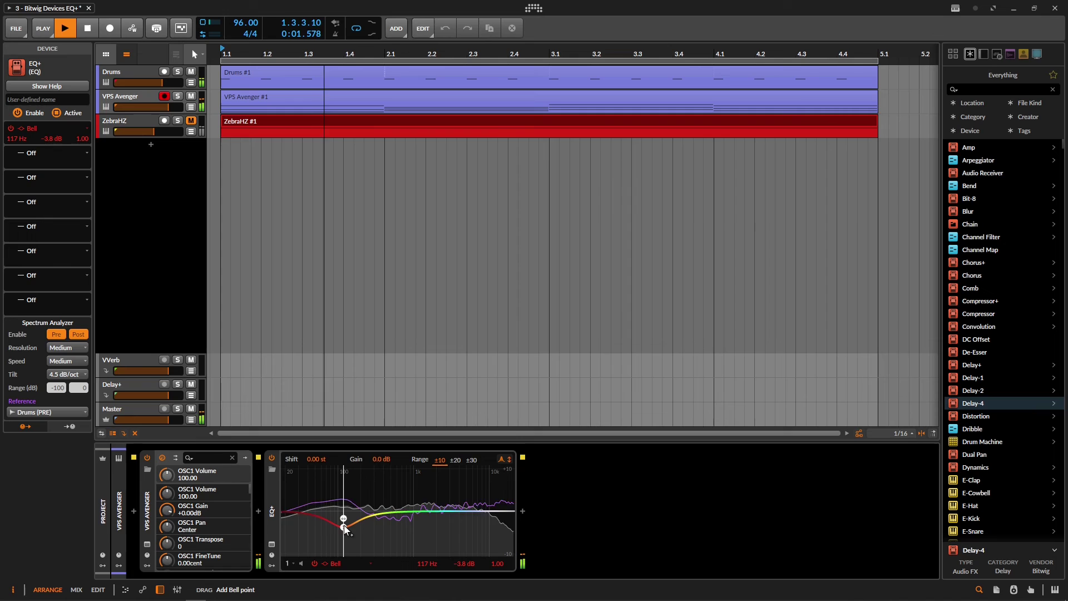
{"action": "left_click_drag", "start_coordinate": [344, 528], "coordinate": [346, 544]}
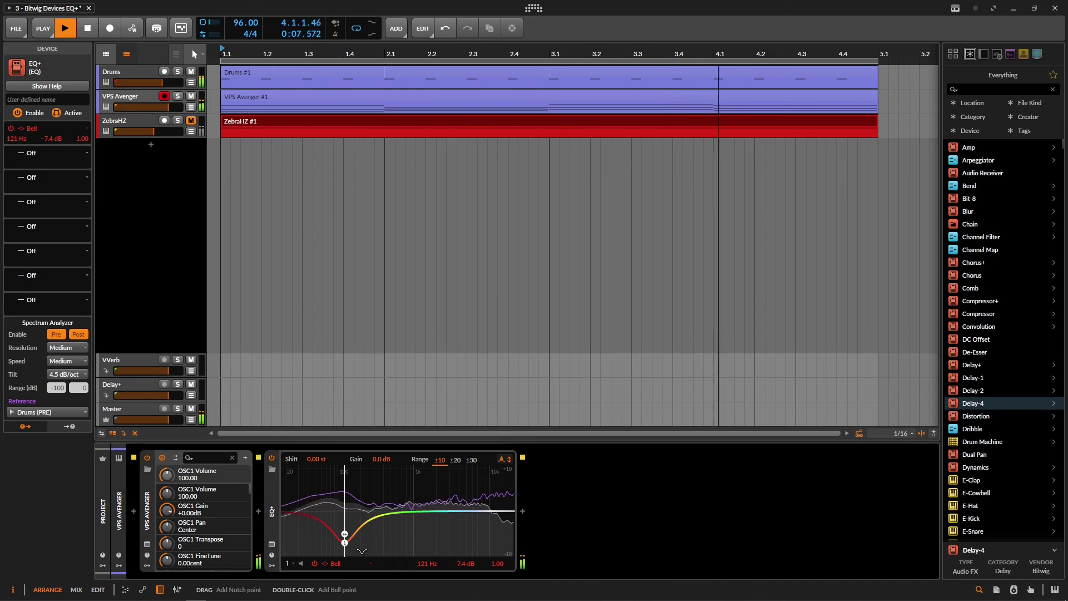
{"action": "key", "text": "space"}
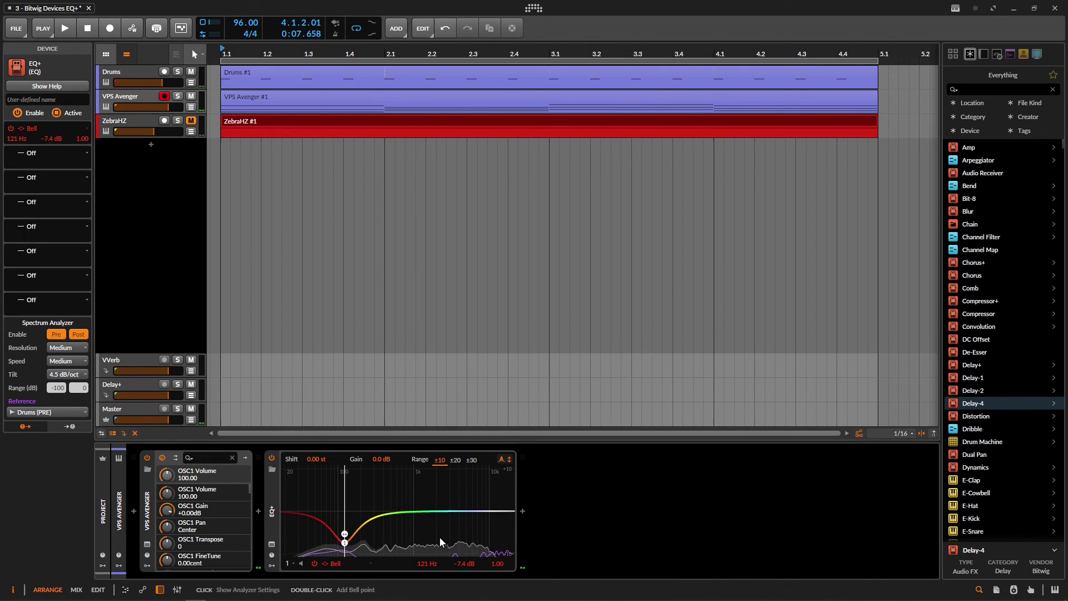
Step: Switch the band selector to Analyzer and turn off the Pre trace, leaving Post only
{"action": "left_click", "coordinate": [288, 563]}
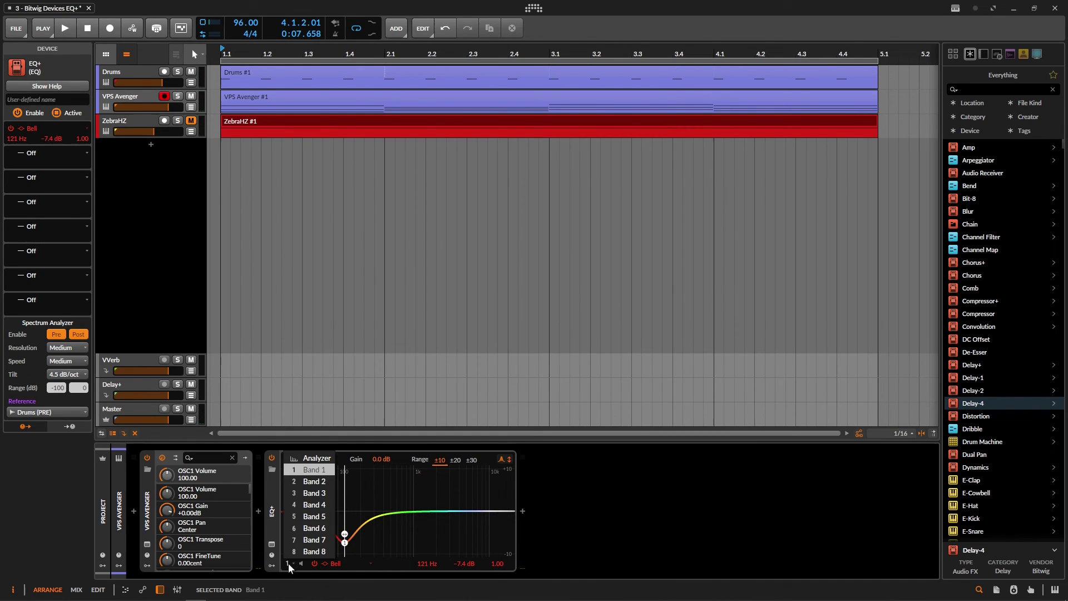
{"action": "left_click", "coordinate": [315, 458]}
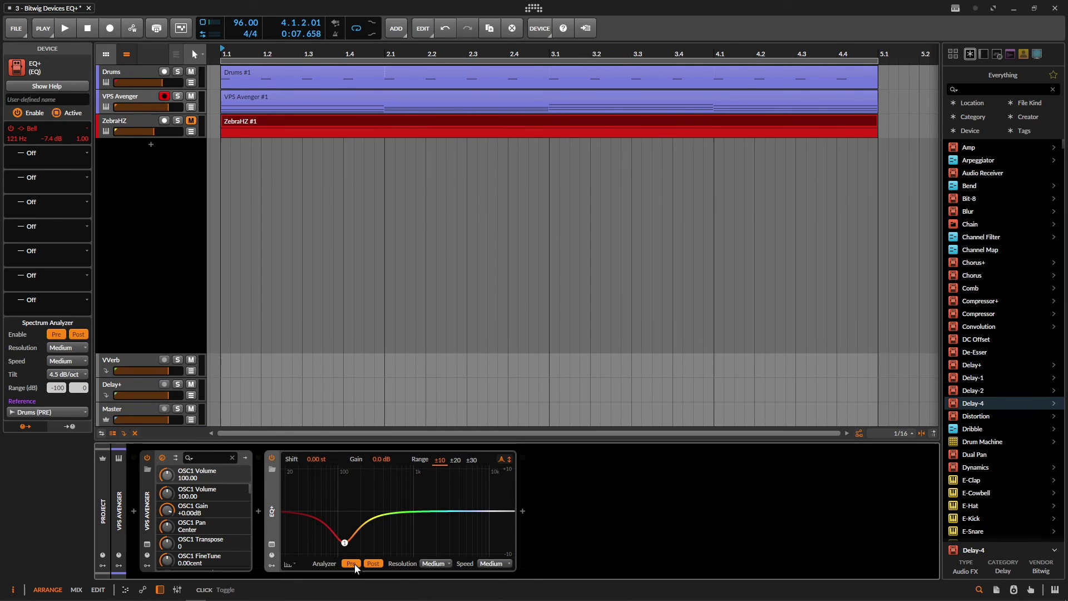
{"action": "left_click", "coordinate": [351, 563]}
Step: During playback, drag the Bell cut lower and left to about 106 Hz, -9.5 dB
{"action": "key", "text": "space"}
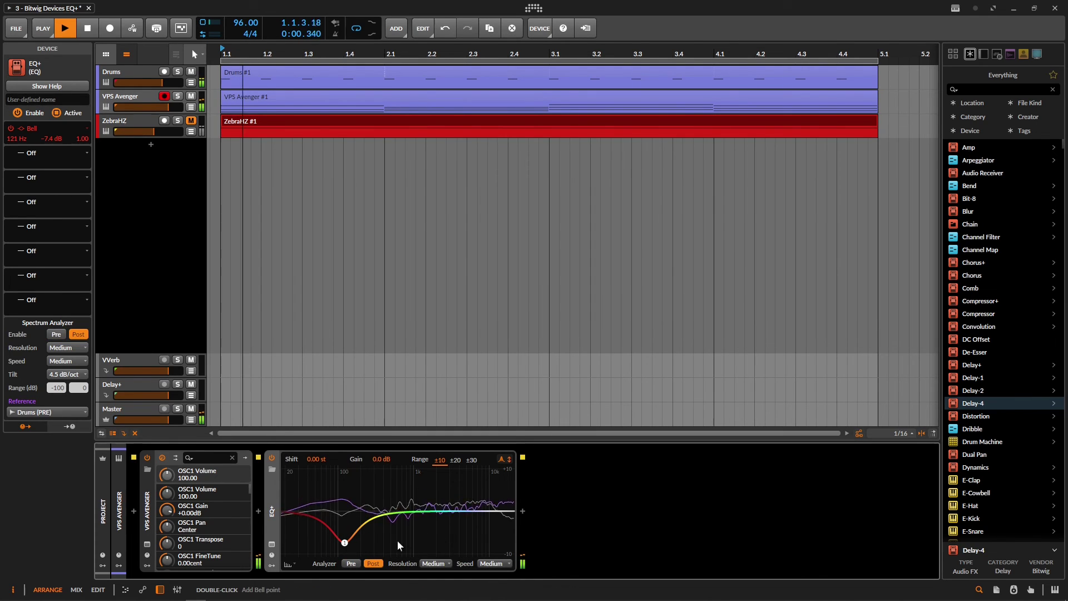
{"action": "left_click_drag", "start_coordinate": [345, 542], "coordinate": [339, 550]}
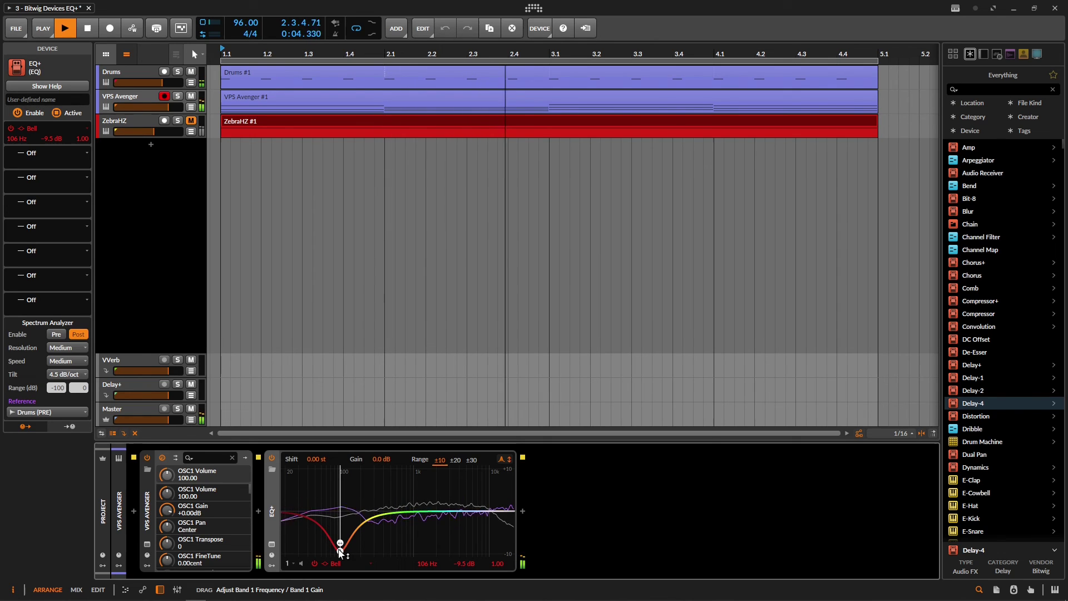
{"action": "key", "text": "space"}
Step: Delete the Bell band, add a 2-pole Low-cut at 207 Hz, Q 1.10, and enlarge the EQ+ view
{"action": "double_click", "coordinate": [340, 550]}
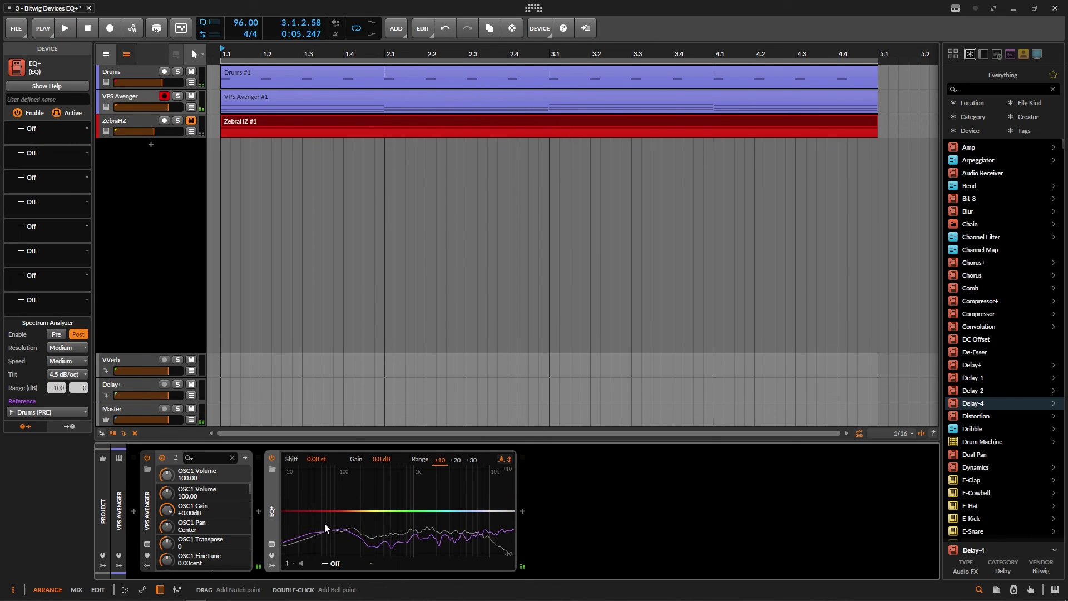
{"action": "left_click_drag", "start_coordinate": [345, 510], "coordinate": [361, 510]}
{"action": "key", "text": "space"}
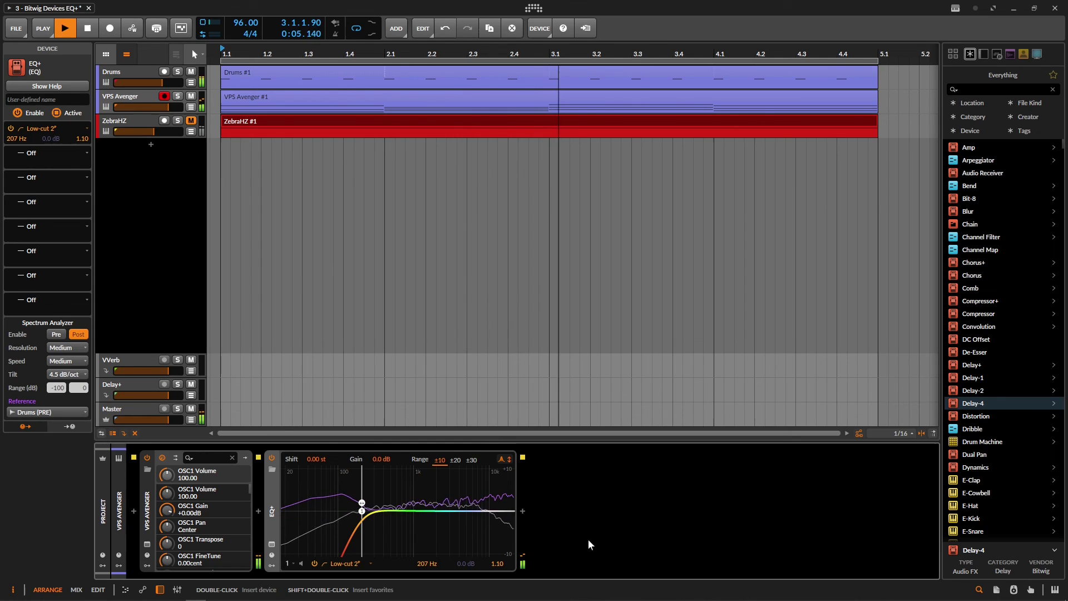
{"action": "left_click", "coordinate": [272, 545]}
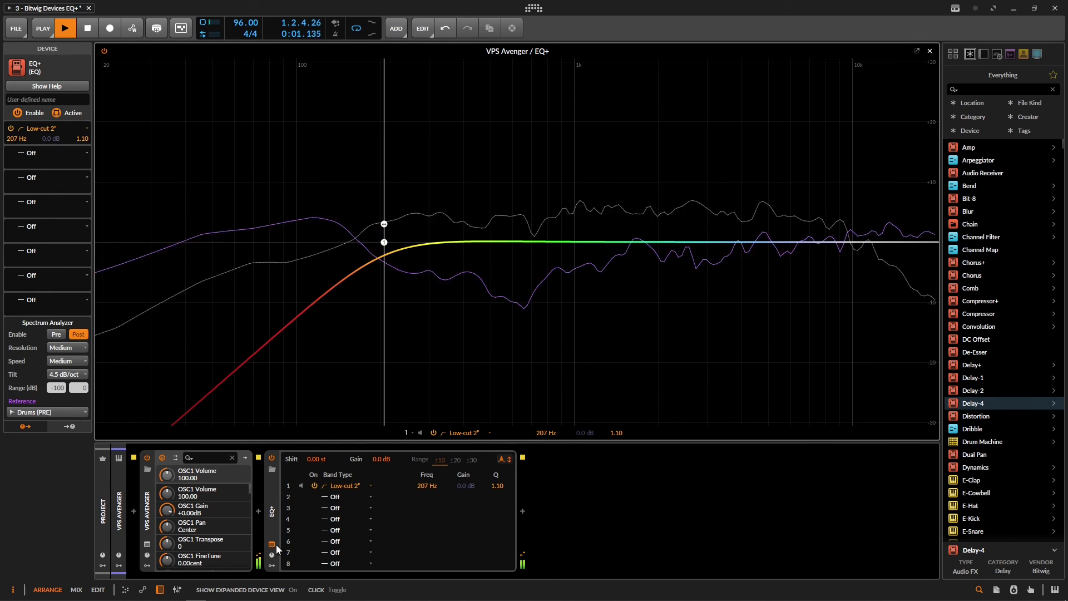
Step: Stop playback and collapse the enlarged EQ+ display back to the arrangement
{"action": "key", "text": "space"}
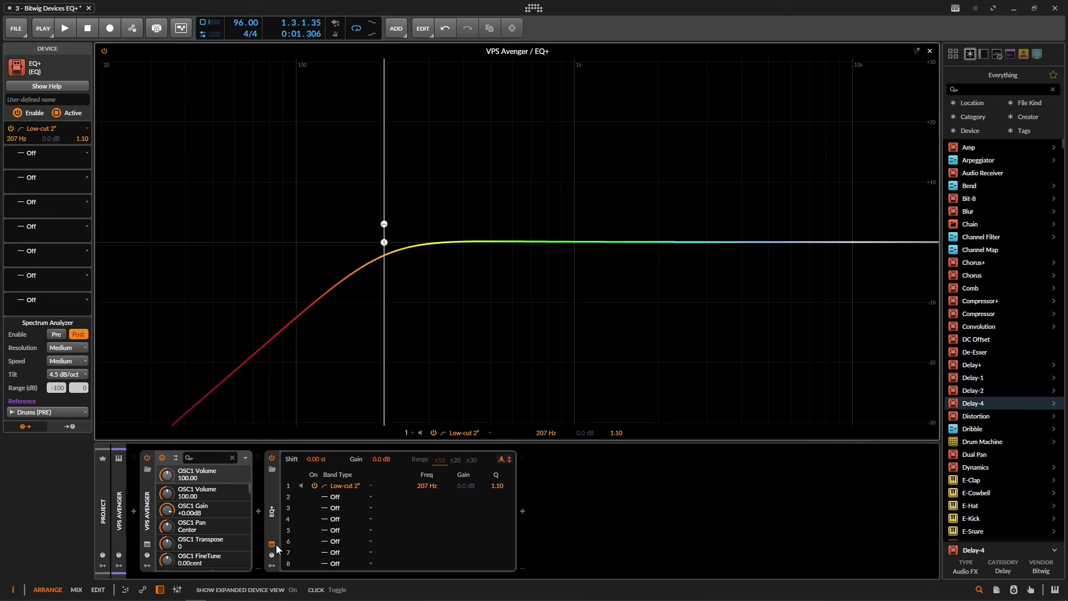
{"action": "left_click", "coordinate": [275, 544]}
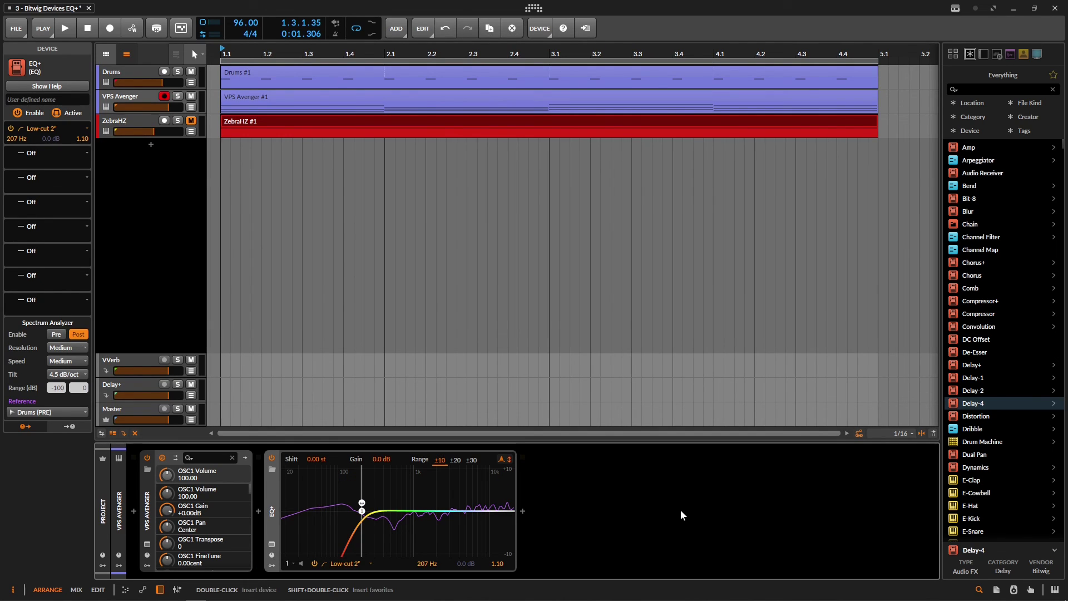